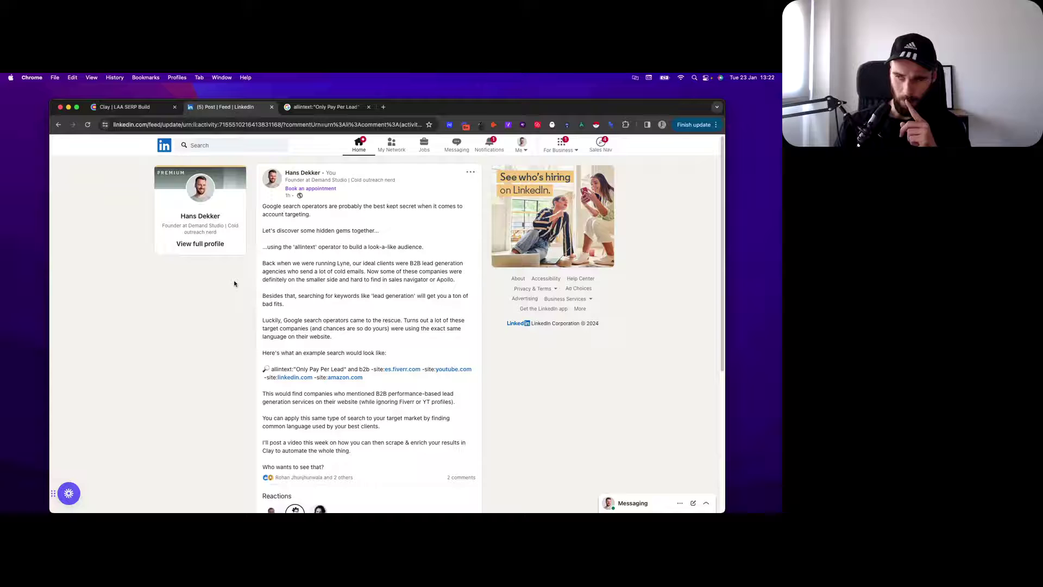
Scroll through the allintext search instructions and shift the browser window slightly left.
{"action": "scroll", "coordinate": [234, 284], "scroll_direction": "down", "scroll_amount": 1}
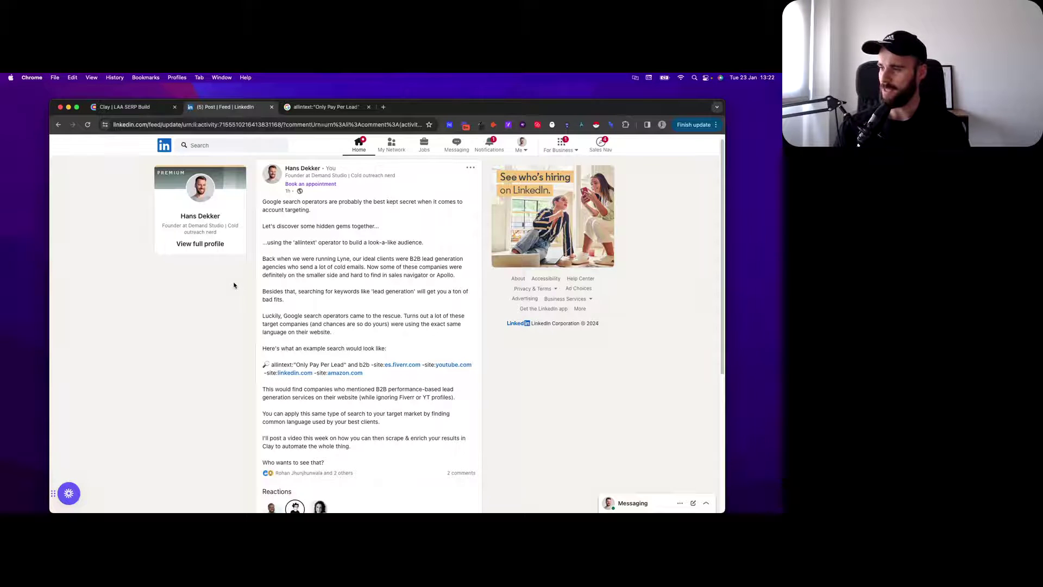
{"action": "scroll", "coordinate": [242, 283], "scroll_direction": "down", "scroll_amount": 1}
{"action": "scroll", "coordinate": [268, 265], "scroll_direction": "down", "scroll_amount": 1}
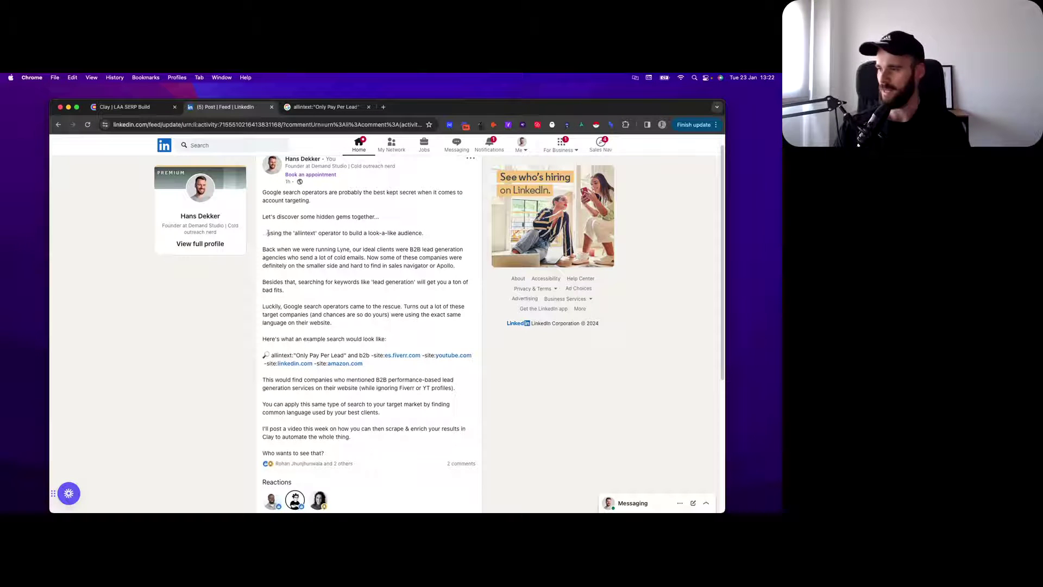
{"action": "left_click_drag", "start_coordinate": [268, 233], "coordinate": [409, 233]}
{"action": "left_click", "coordinate": [269, 254]}
{"action": "scroll", "coordinate": [268, 253], "scroll_direction": "down", "scroll_amount": 1}
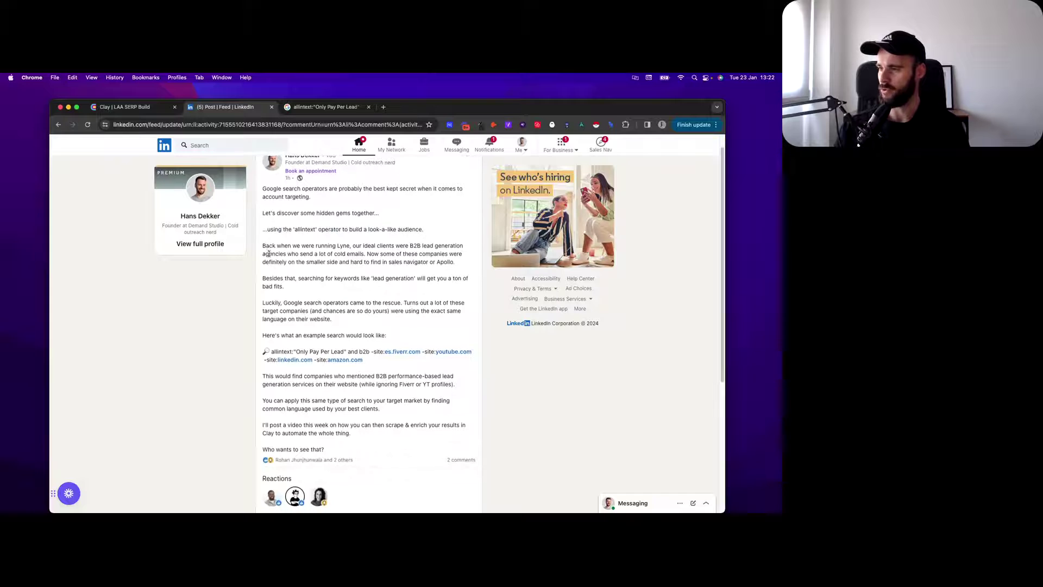
{"action": "scroll", "coordinate": [268, 253], "scroll_direction": "down", "scroll_amount": 1}
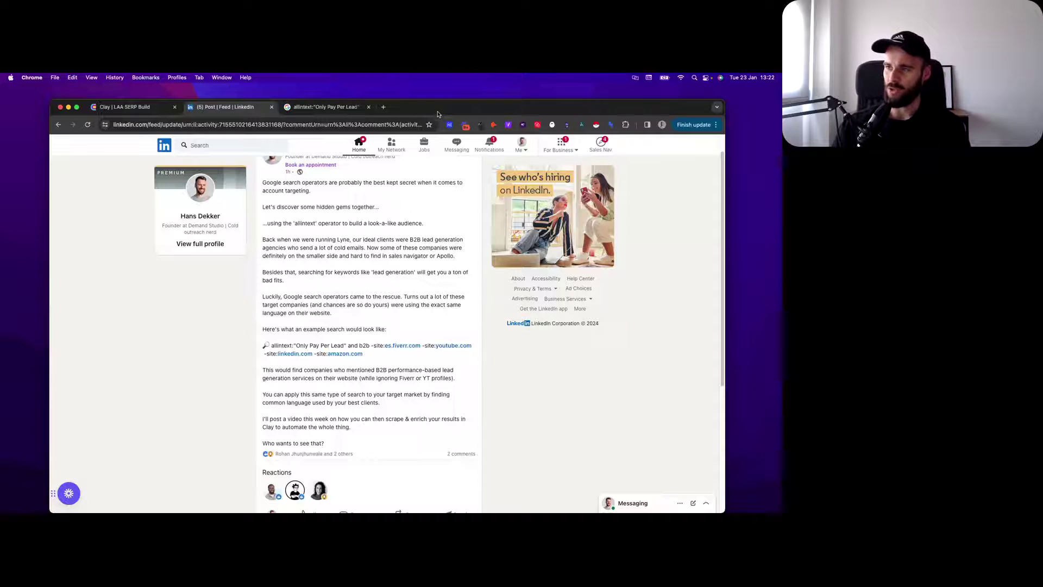
{"action": "left_click_drag", "start_coordinate": [439, 106], "coordinate": [429, 99]}
{"action": "scroll", "coordinate": [174, 353], "scroll_direction": "up", "scroll_amount": 1}
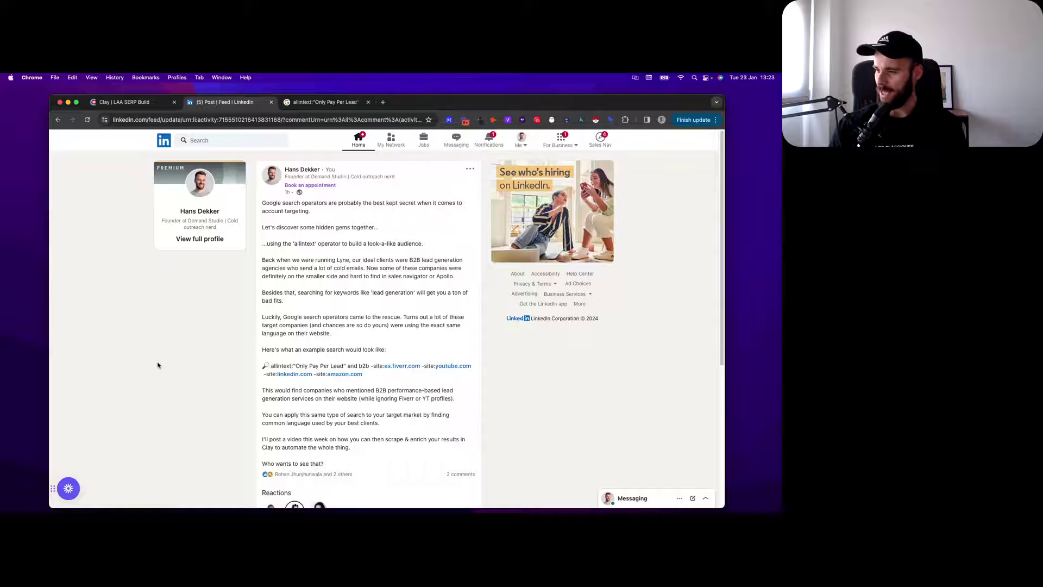
Highlight the example search's parts: 'Only Pay Per Lead', b2b, and the excluded -site: domains.
{"action": "scroll", "coordinate": [161, 361], "scroll_direction": "down", "scroll_amount": 1}
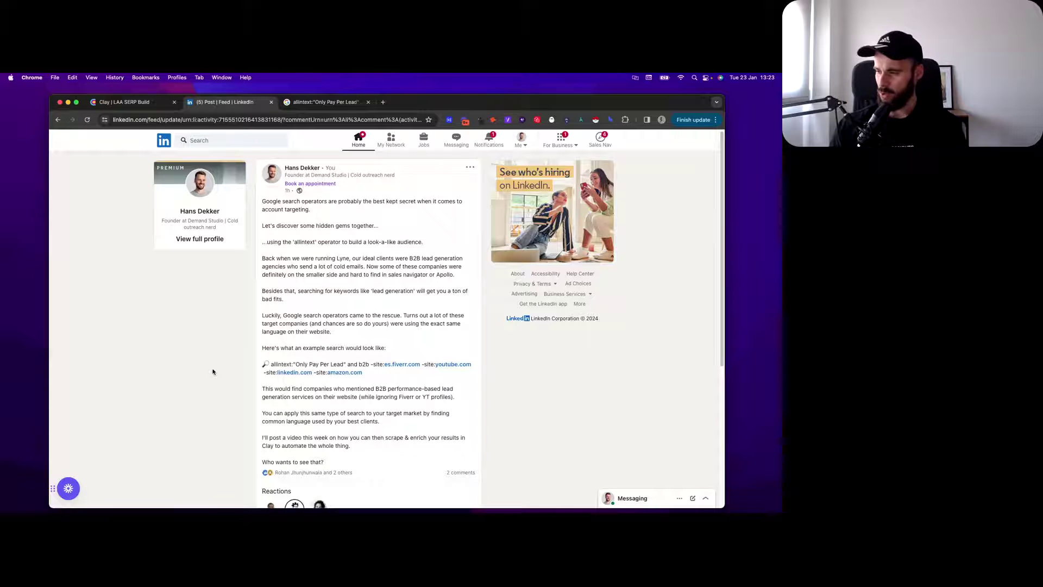
{"action": "scroll", "coordinate": [218, 370], "scroll_direction": "down", "scroll_amount": 2}
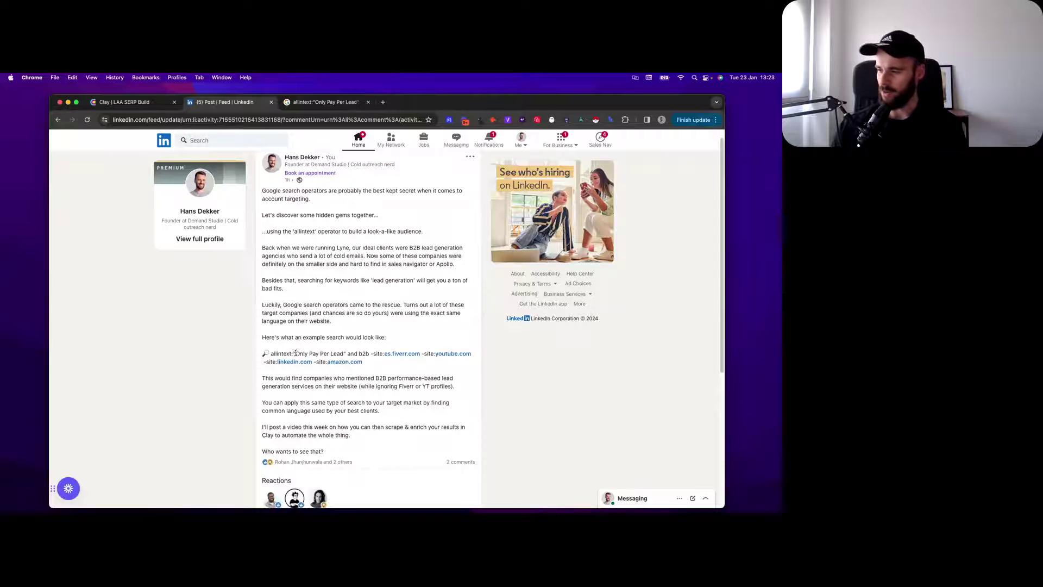
{"action": "left_click_drag", "start_coordinate": [295, 353], "coordinate": [344, 353]}
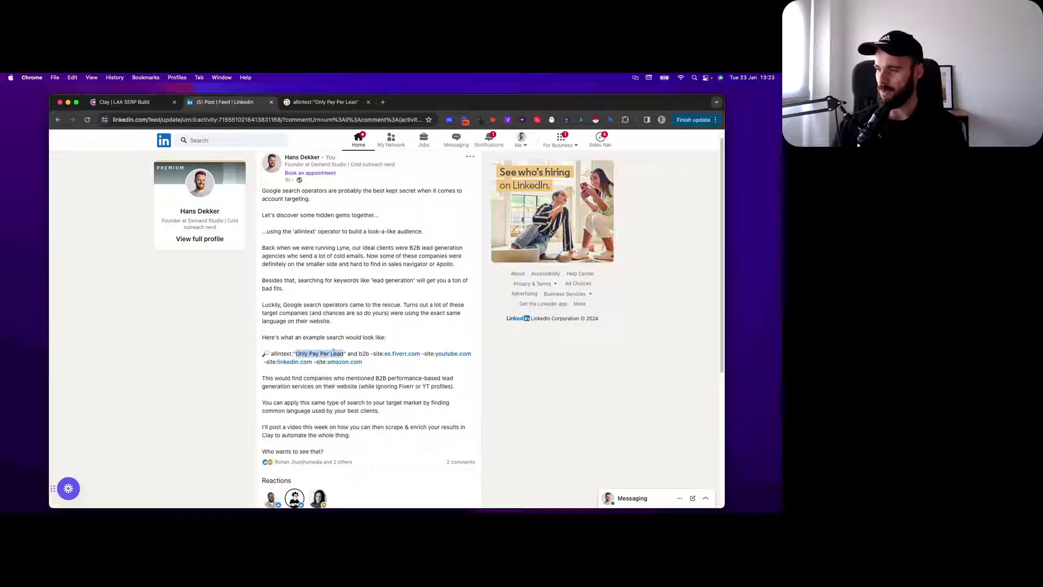
{"action": "left_click", "coordinate": [303, 353]}
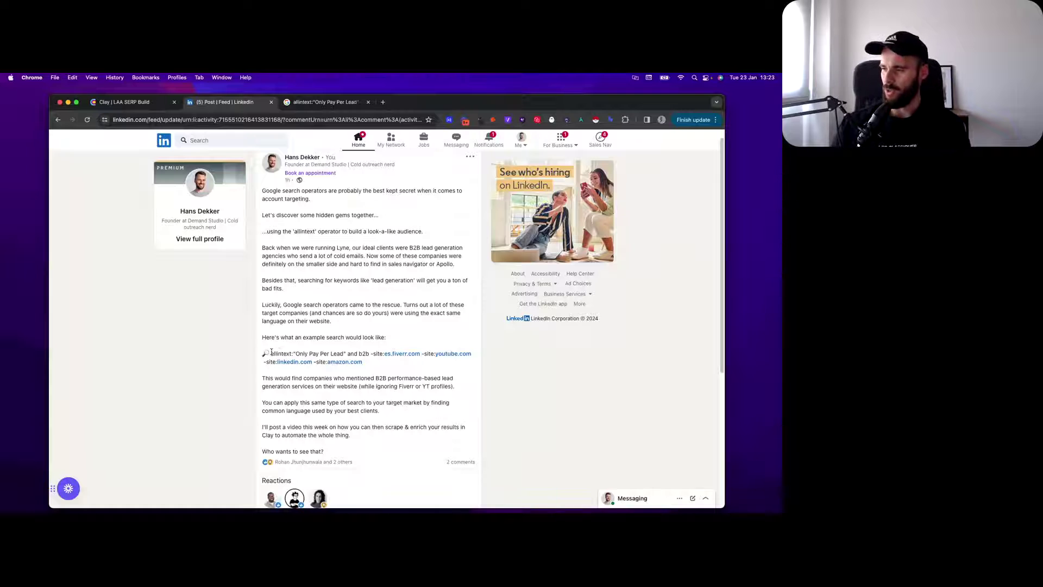
{"action": "left_click_drag", "start_coordinate": [270, 353], "coordinate": [345, 354]}
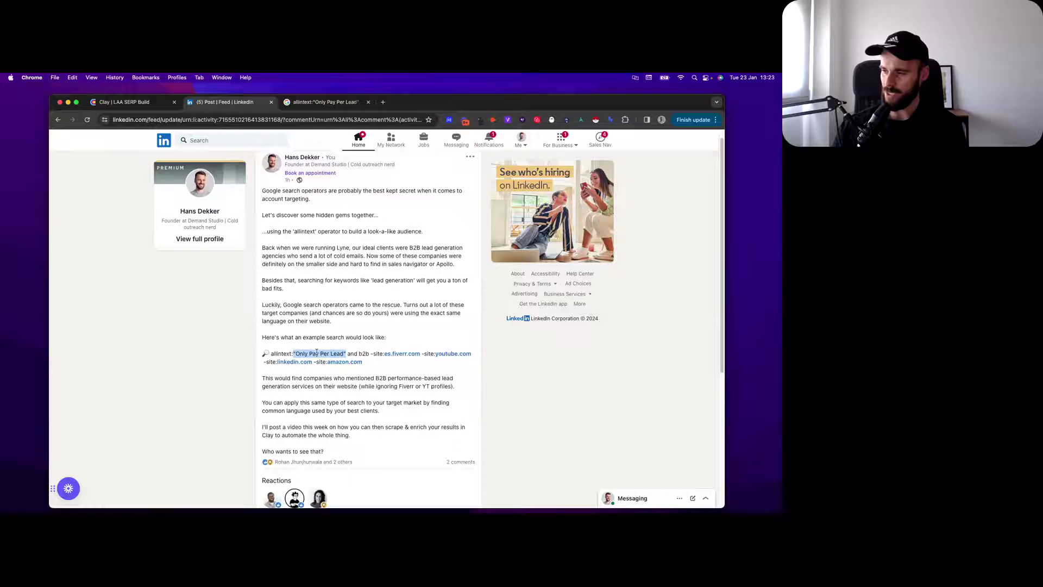
{"action": "left_click", "coordinate": [298, 354]}
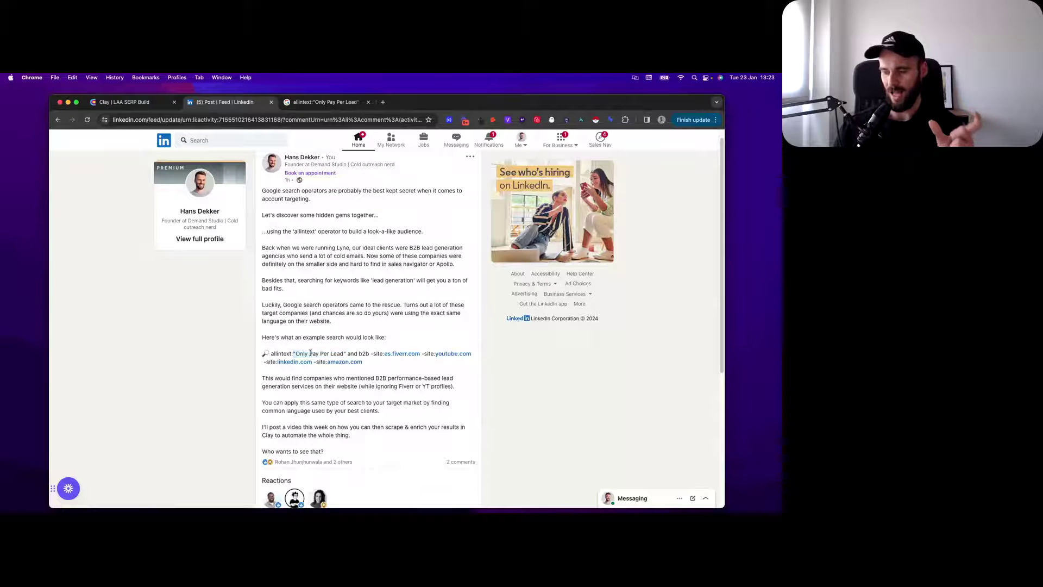
{"action": "left_click_drag", "start_coordinate": [358, 354], "coordinate": [368, 354]}
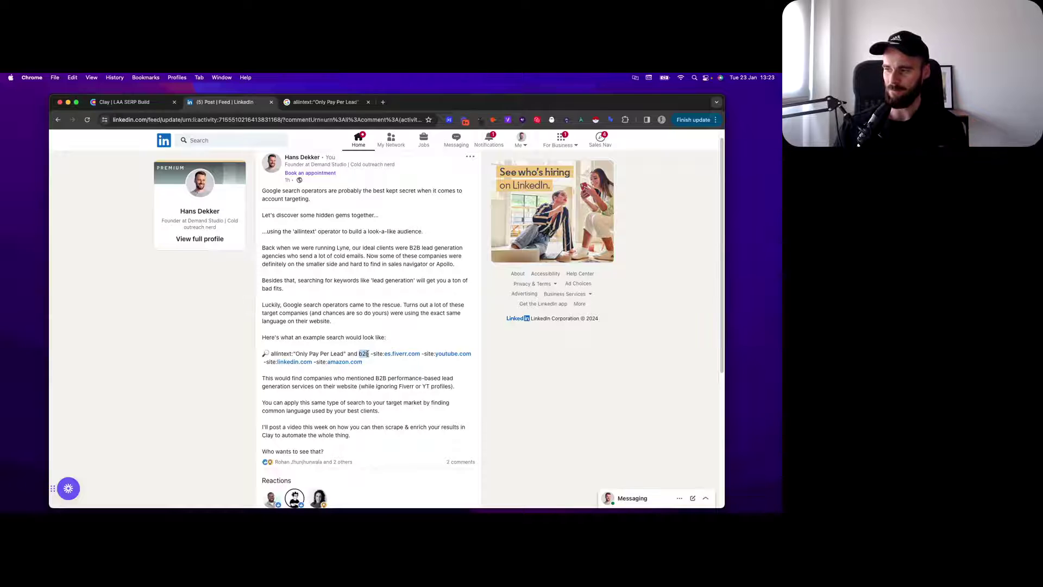
{"action": "left_click", "coordinate": [368, 354]}
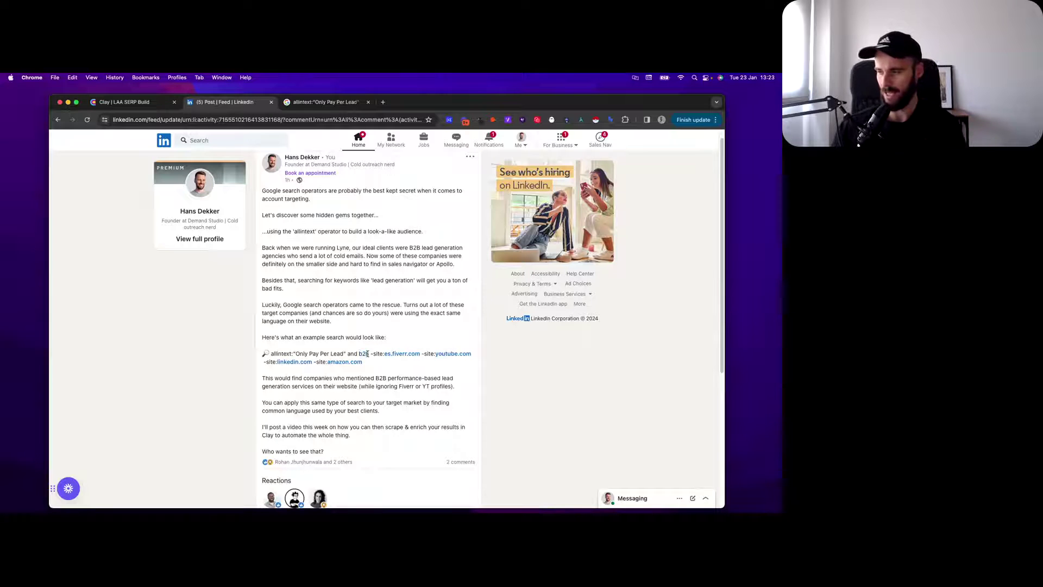
{"action": "left_click_drag", "start_coordinate": [372, 353], "coordinate": [374, 359]}
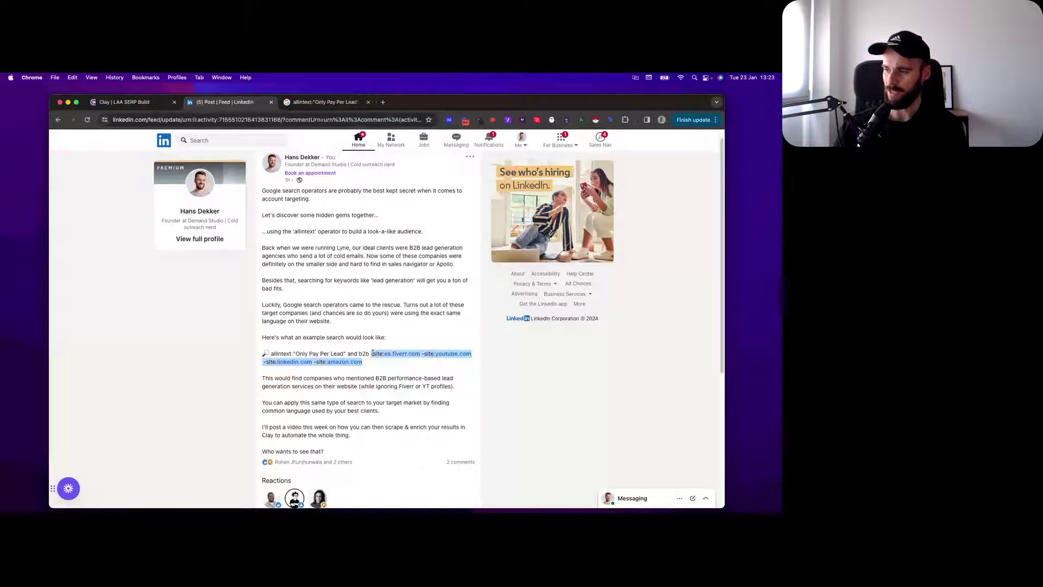
{"action": "left_click", "coordinate": [373, 353]}
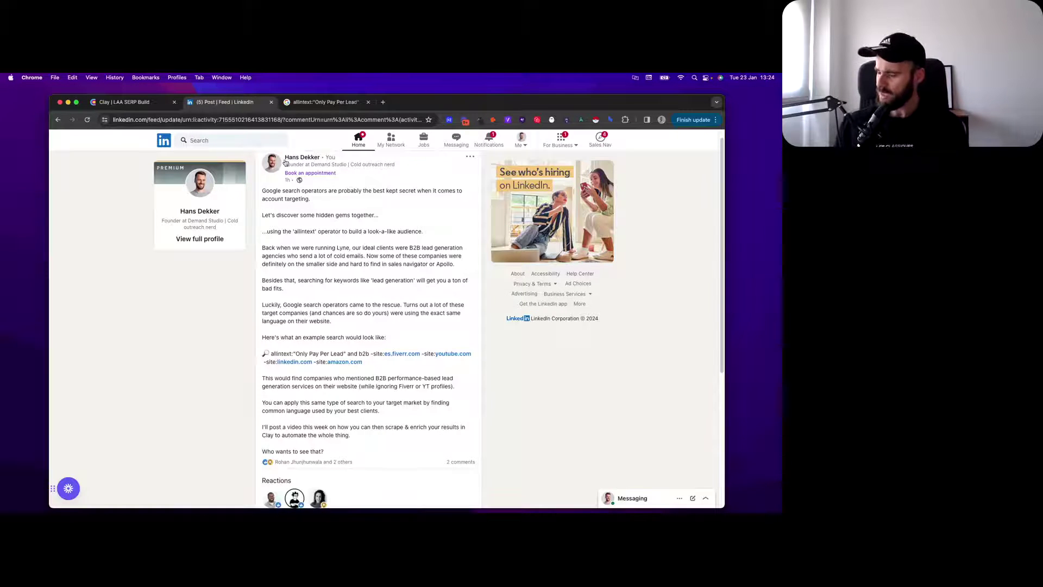
Open the Leadbird result from the Google allintext results in a new tab and scroll it.
{"action": "left_click", "coordinate": [303, 107]}
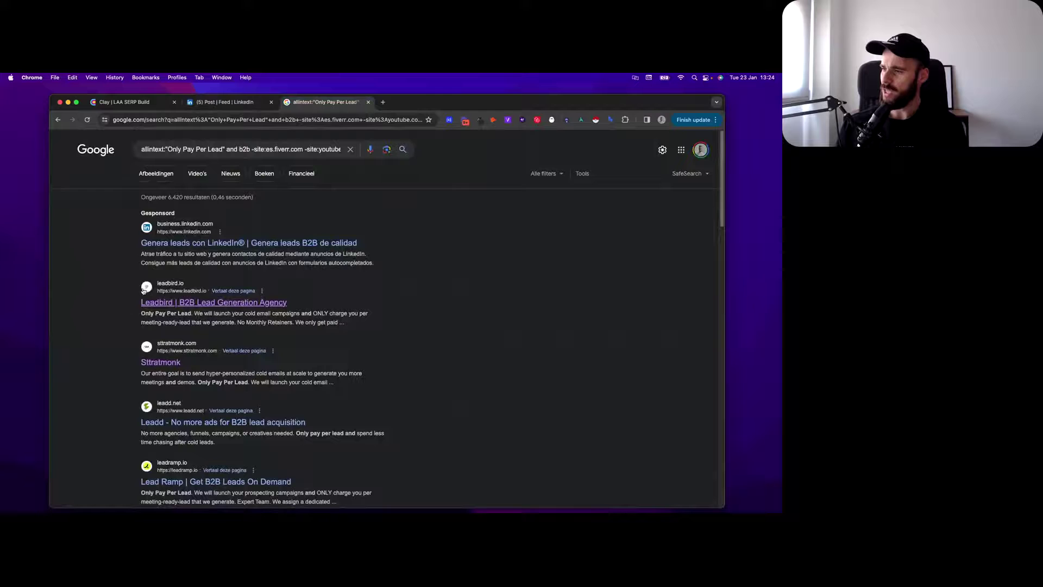
{"action": "left_click", "coordinate": [177, 300], "text": "super"}
{"action": "key", "text": "ctrl+Tab"}
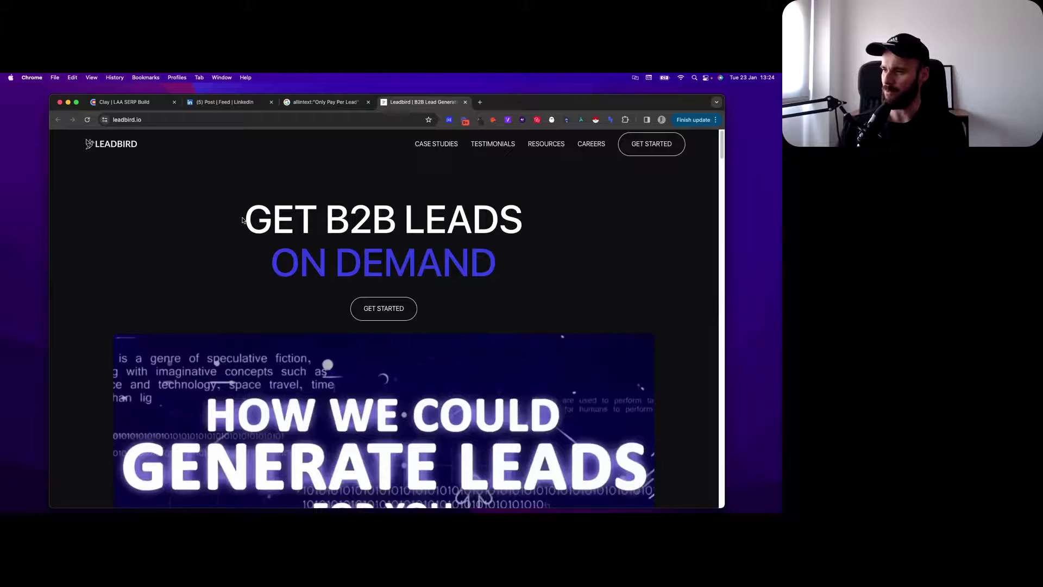
{"action": "scroll", "coordinate": [143, 262], "scroll_direction": "down", "scroll_amount": 10}
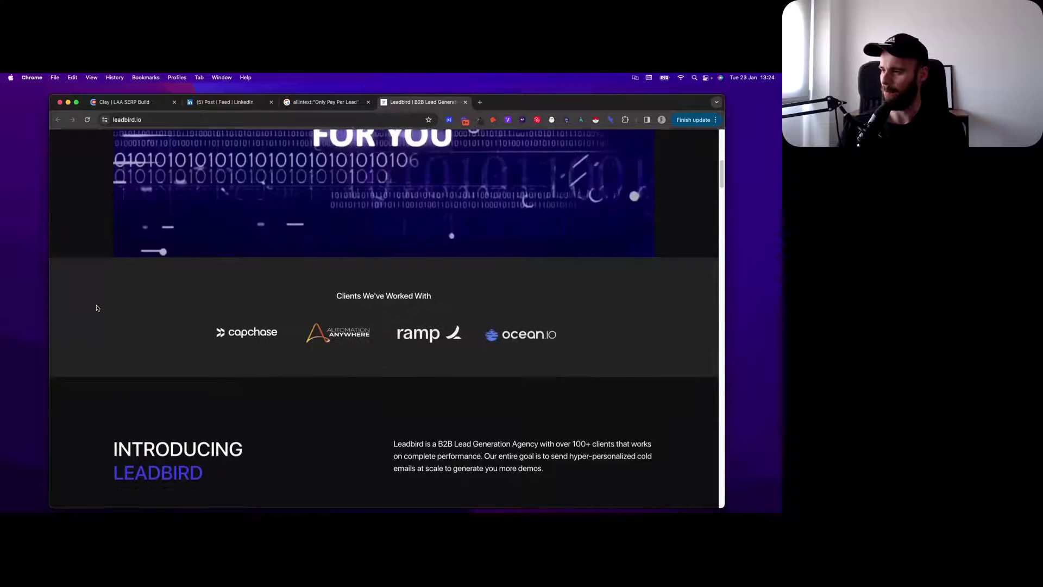
{"action": "scroll", "coordinate": [98, 308], "scroll_direction": "down", "scroll_amount": 2}
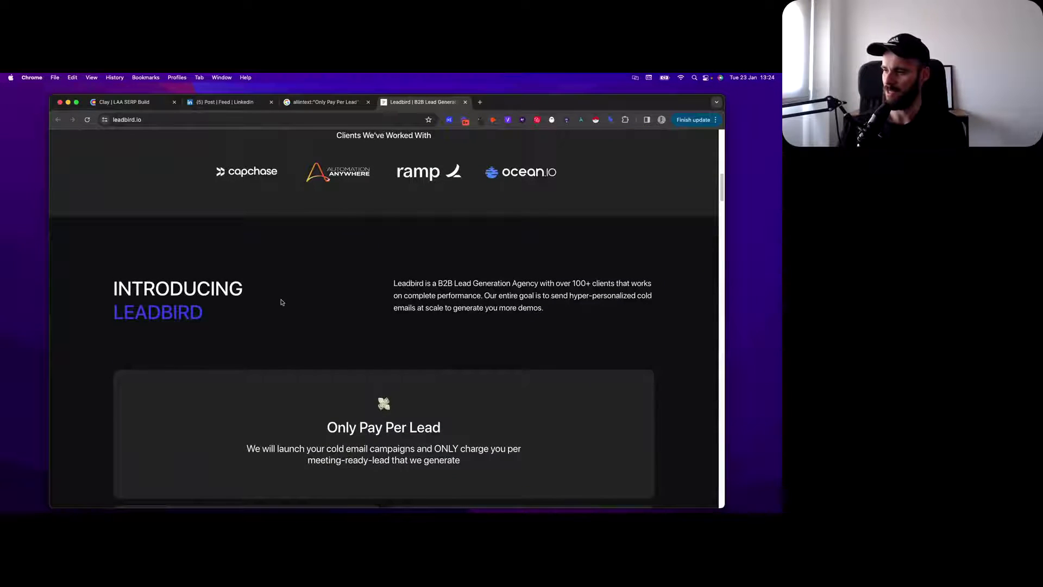
{"action": "scroll", "coordinate": [273, 309], "scroll_direction": "down", "scroll_amount": 3}
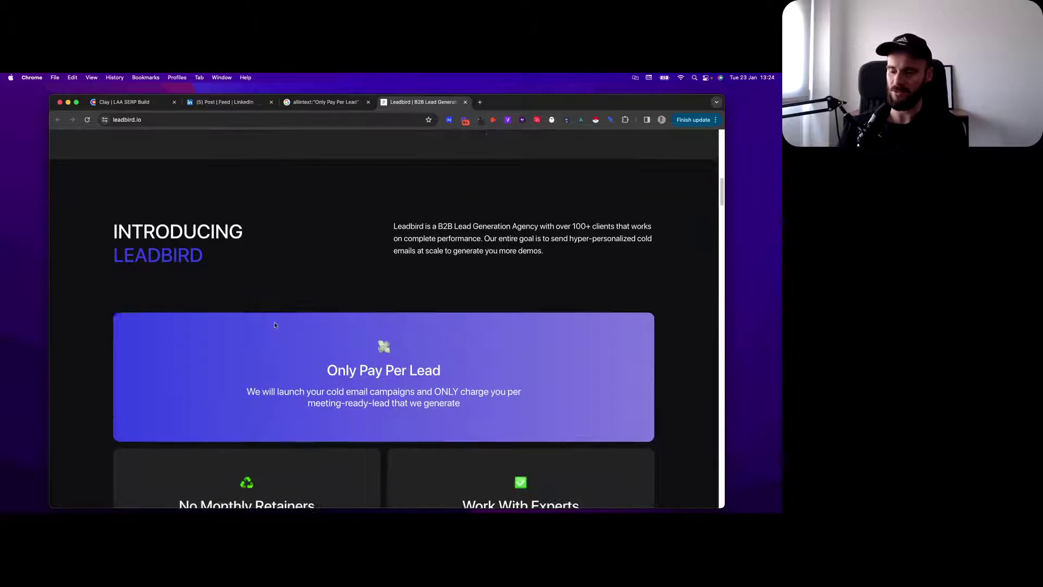
Highlight Leadbird's Only Pay Per Lead heading, cold email campaigns and No Monthly Retainers sentences.
{"action": "left_click_drag", "start_coordinate": [318, 333], "coordinate": [441, 335]}
{"action": "left_click", "coordinate": [359, 355]}
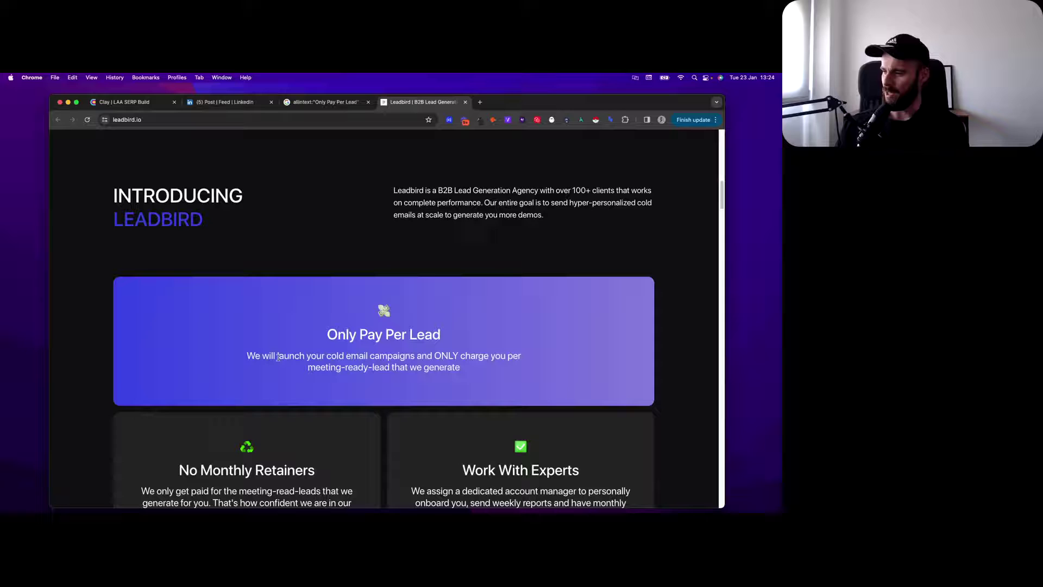
{"action": "left_click_drag", "start_coordinate": [247, 356], "coordinate": [414, 355]}
{"action": "left_click", "coordinate": [418, 356]}
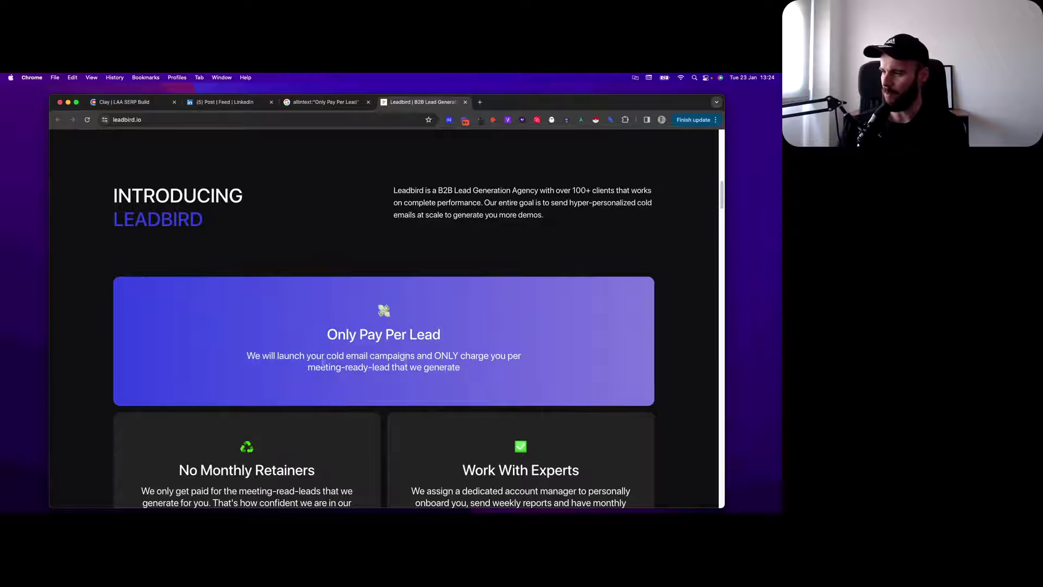
{"action": "scroll", "coordinate": [278, 361], "scroll_direction": "down", "scroll_amount": 4}
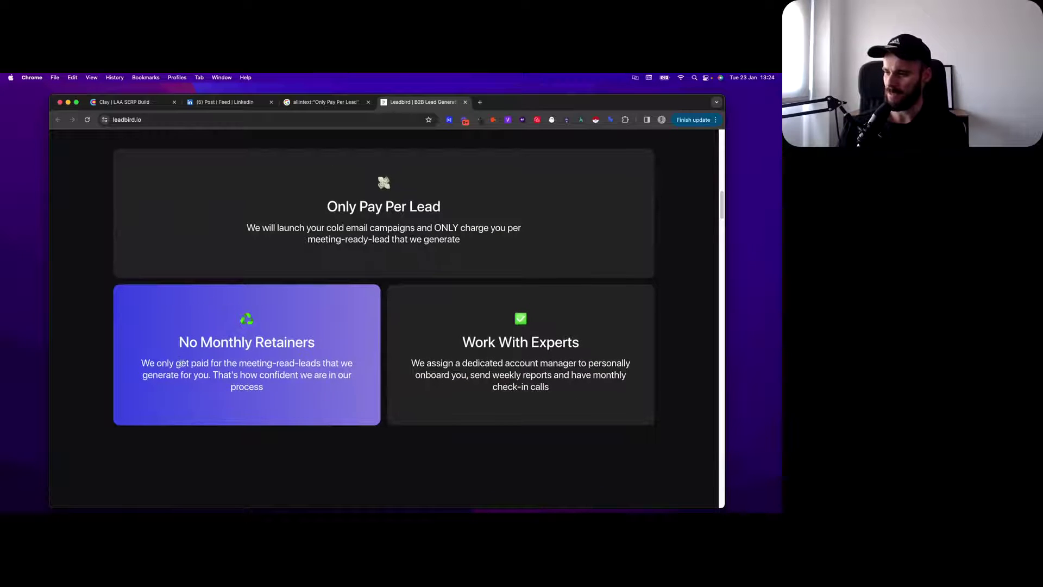
{"action": "left_click_drag", "start_coordinate": [181, 363], "coordinate": [281, 362]}
{"action": "left_click", "coordinate": [293, 364]}
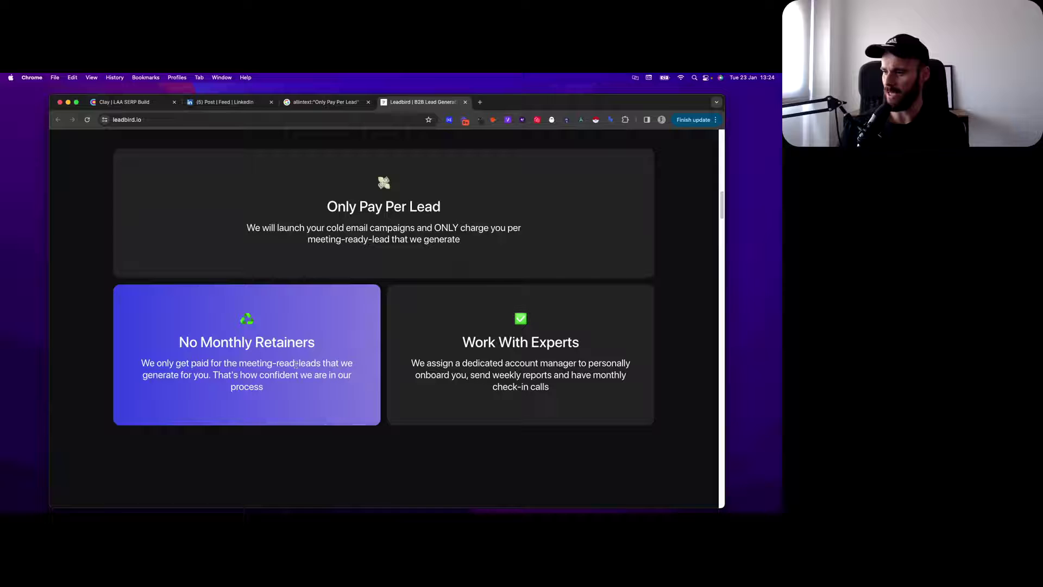
{"action": "double_click", "coordinate": [295, 364]}
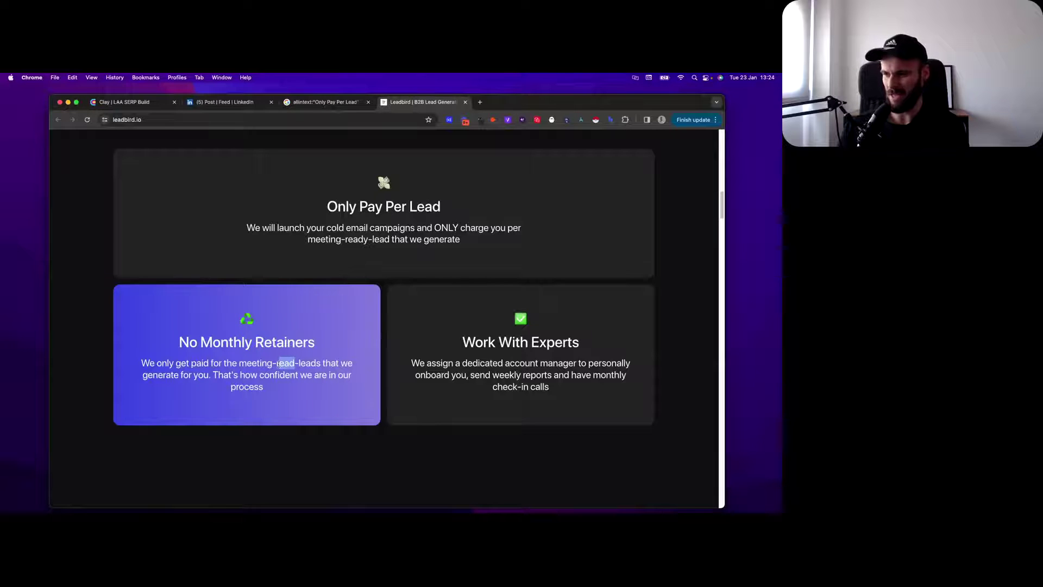
{"action": "left_click", "coordinate": [278, 364]}
Scroll the rest of the Leadbird page, then return to the Google allintext results.
{"action": "scroll", "coordinate": [278, 365], "scroll_direction": "down", "scroll_amount": 1}
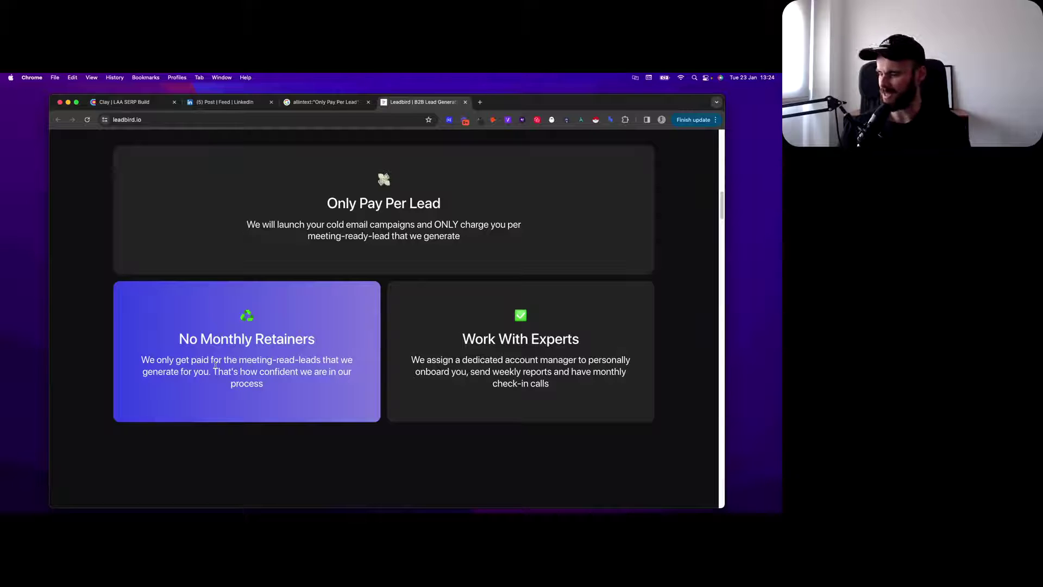
{"action": "scroll", "coordinate": [180, 344], "scroll_direction": "down", "scroll_amount": 2}
{"action": "scroll", "coordinate": [180, 344], "scroll_direction": "down", "scroll_amount": 3}
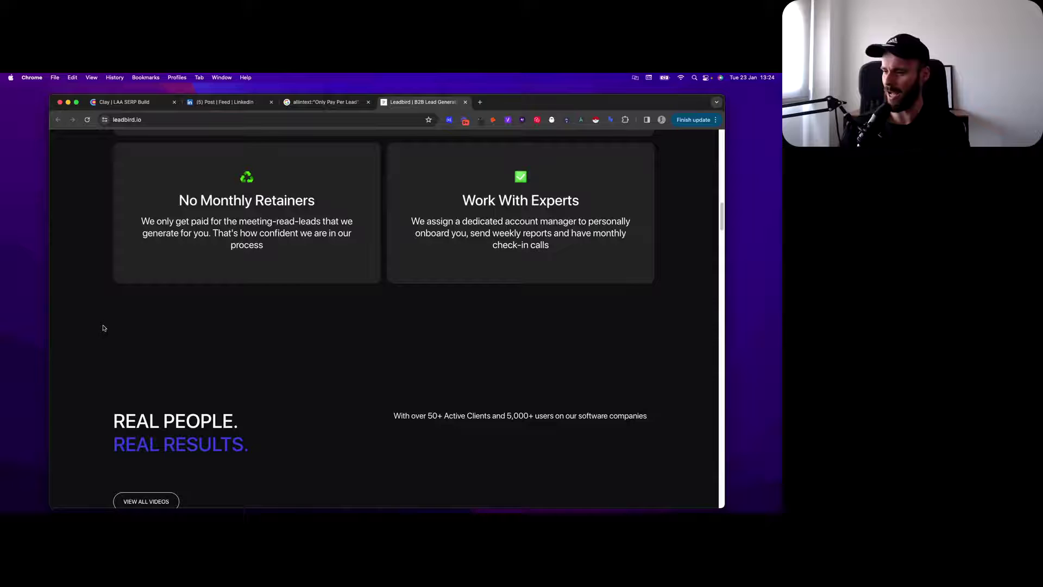
{"action": "scroll", "coordinate": [105, 332], "scroll_direction": "up", "scroll_amount": 1}
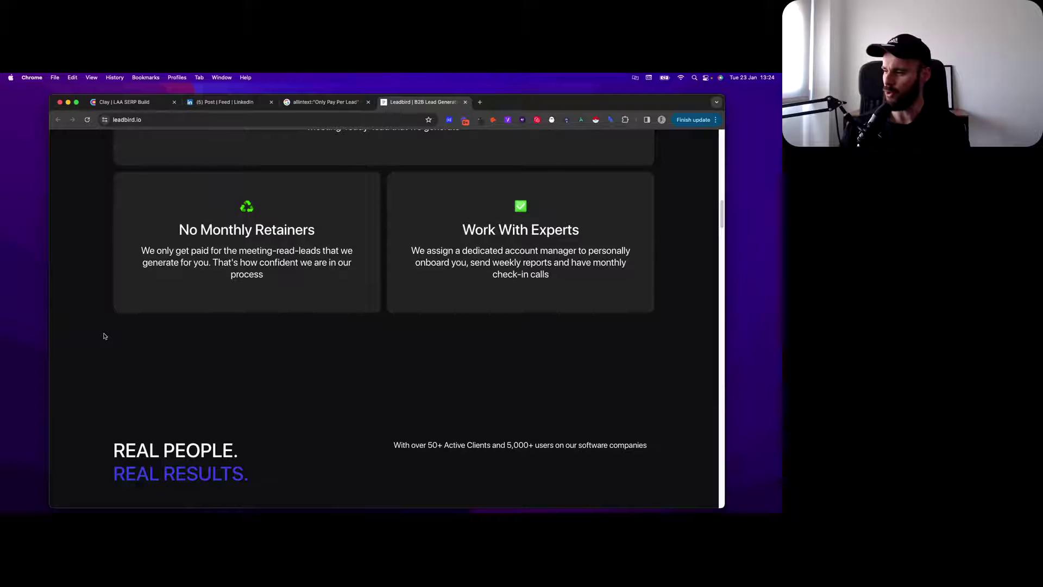
{"action": "left_click", "coordinate": [306, 105]}
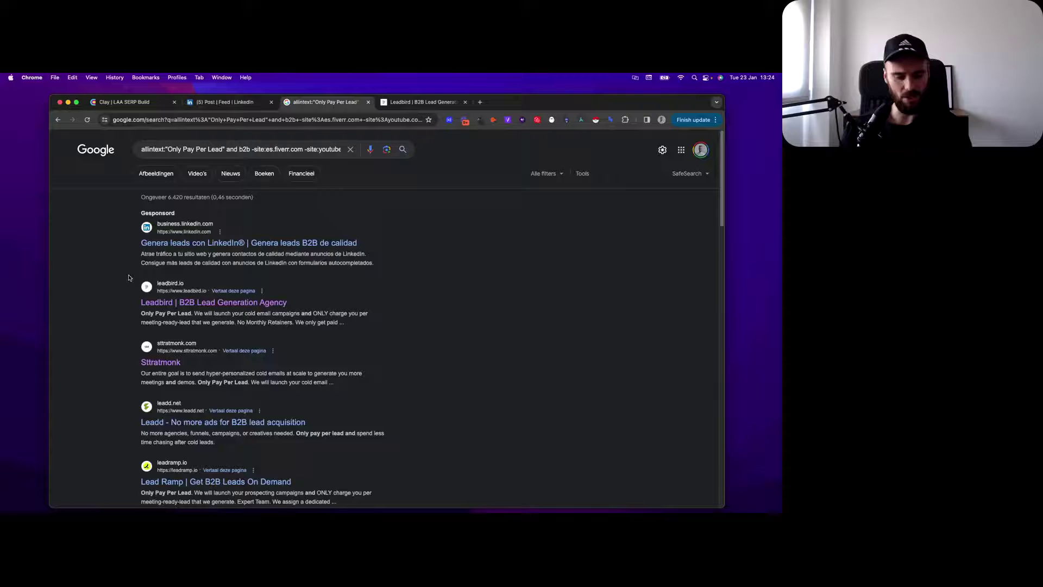
{"action": "scroll", "coordinate": [119, 315], "scroll_direction": "down", "scroll_amount": 2}
{"action": "scroll", "coordinate": [120, 316], "scroll_direction": "down", "scroll_amount": 5}
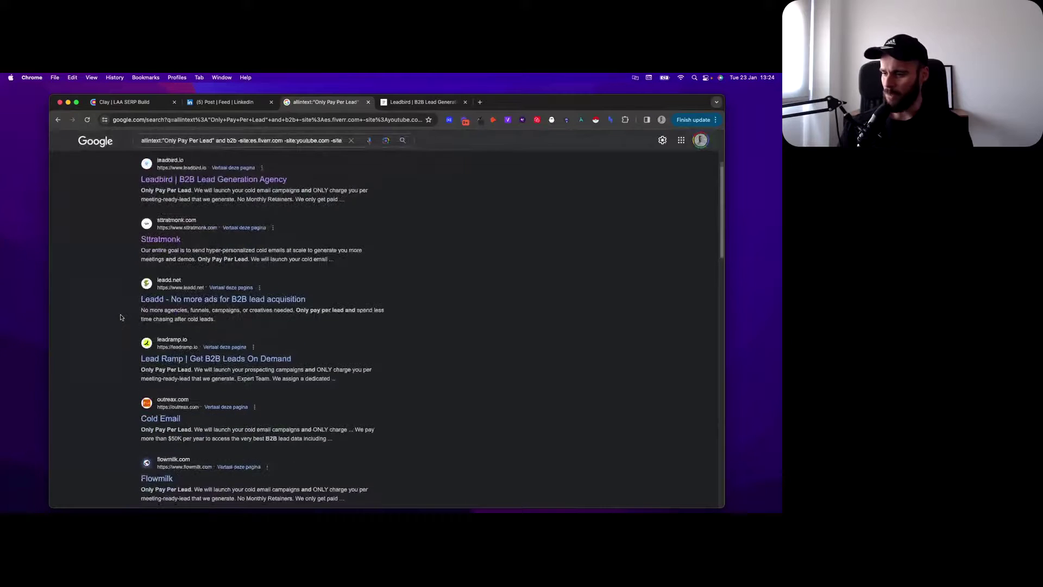
{"action": "scroll", "coordinate": [121, 318], "scroll_direction": "down", "scroll_amount": 5}
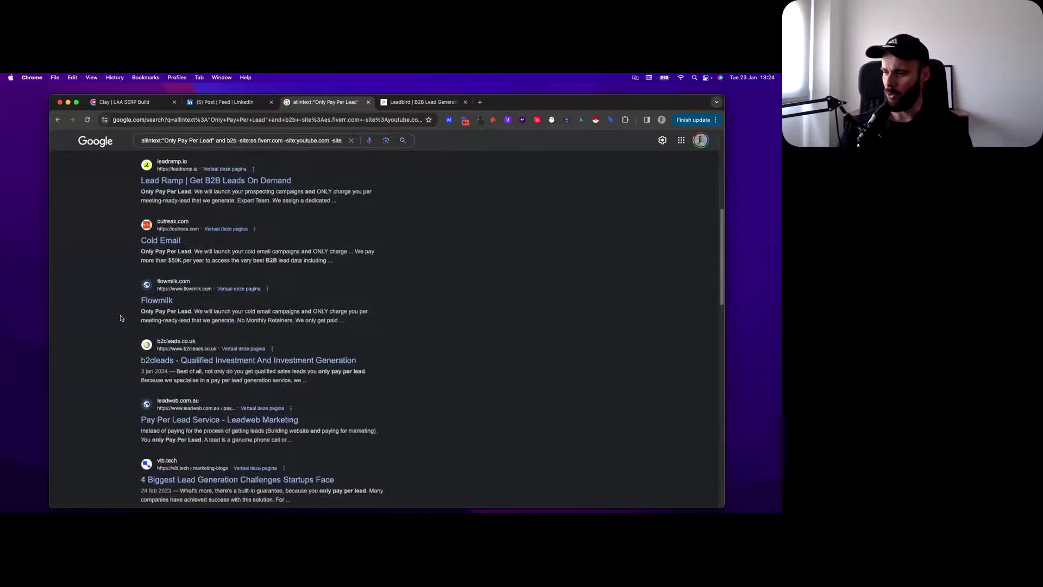
{"action": "scroll", "coordinate": [121, 318], "scroll_direction": "down", "scroll_amount": 5}
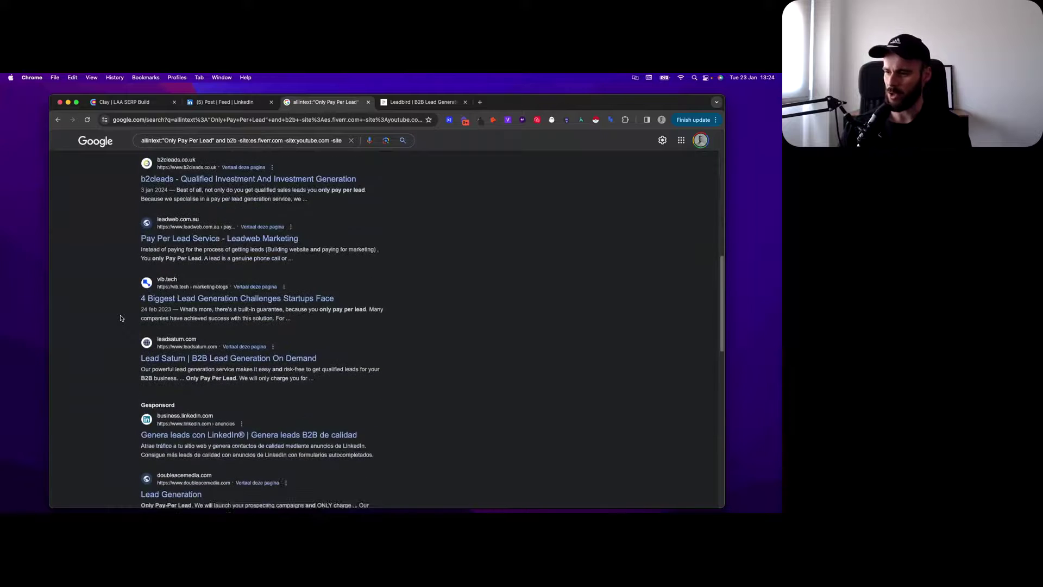
{"action": "scroll", "coordinate": [120, 318], "scroll_direction": "down", "scroll_amount": 3}
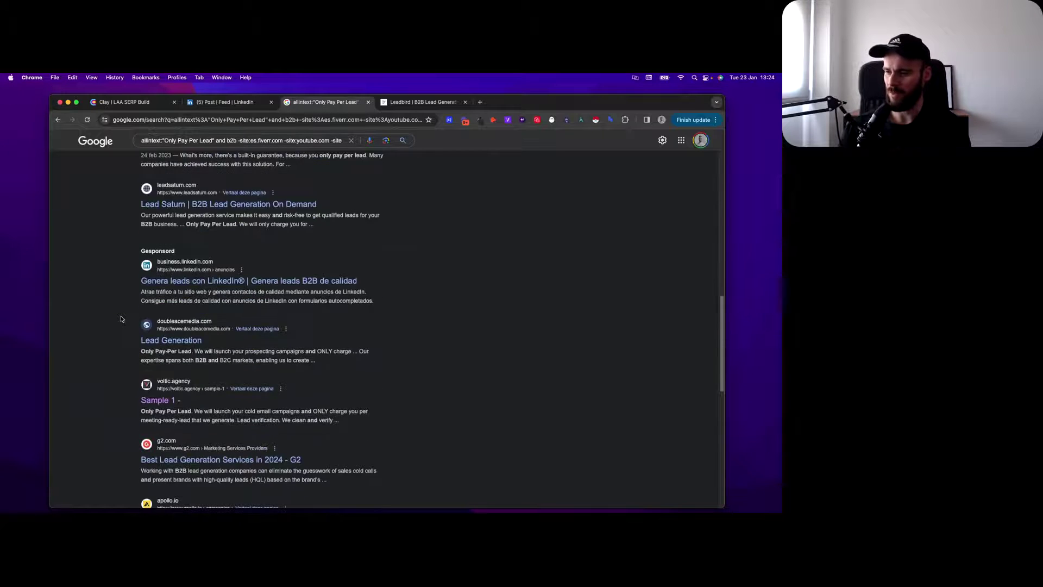
{"action": "scroll", "coordinate": [122, 326], "scroll_direction": "down", "scroll_amount": 2}
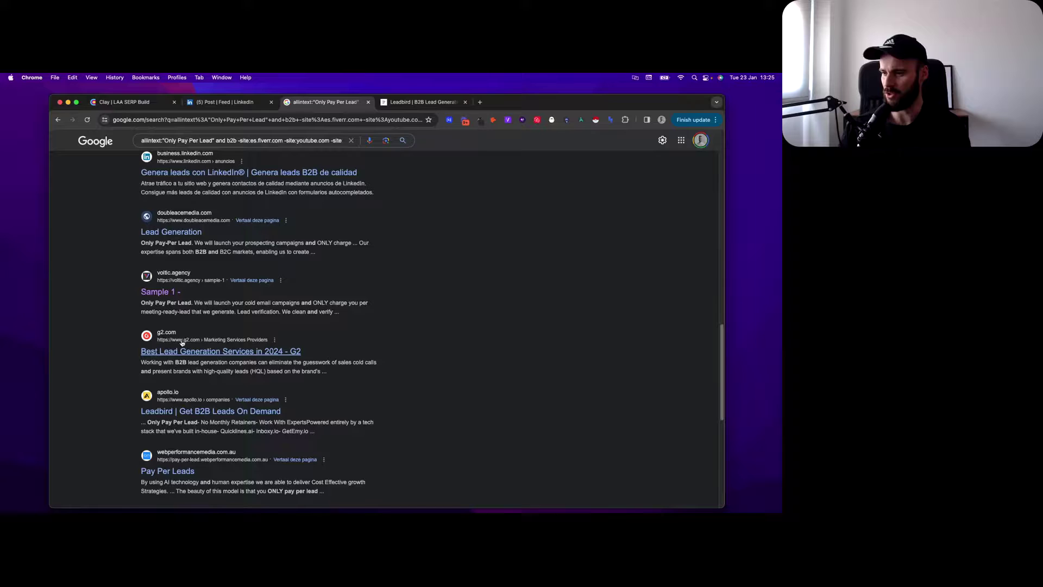
{"action": "scroll", "coordinate": [115, 341], "scroll_direction": "up", "scroll_amount": 5}
{"action": "scroll", "coordinate": [114, 342], "scroll_direction": "up", "scroll_amount": 12}
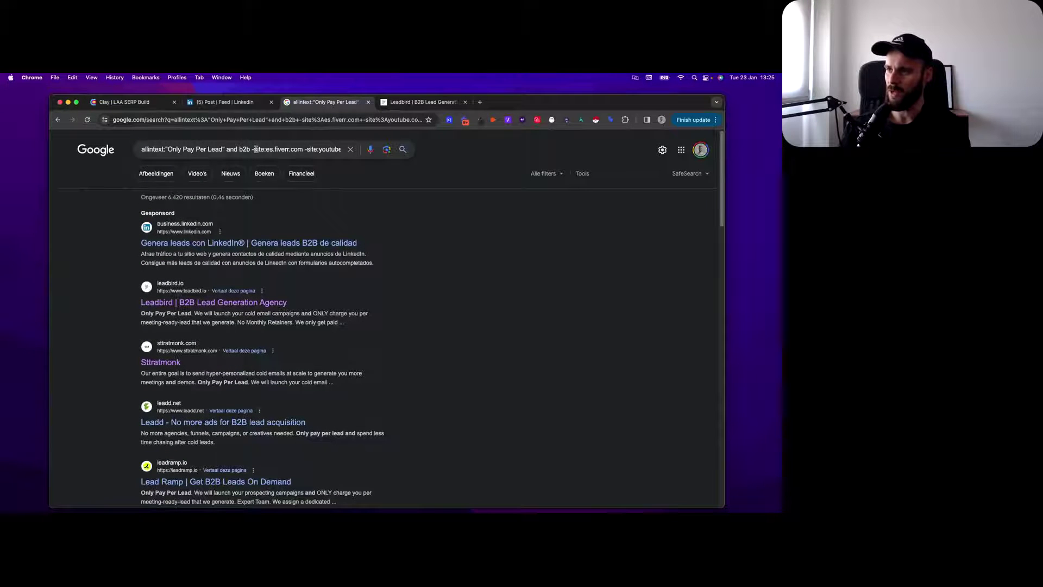
{"action": "scroll", "coordinate": [127, 293], "scroll_direction": "down", "scroll_amount": 5}
{"action": "scroll", "coordinate": [128, 293], "scroll_direction": "up", "scroll_amount": 5}
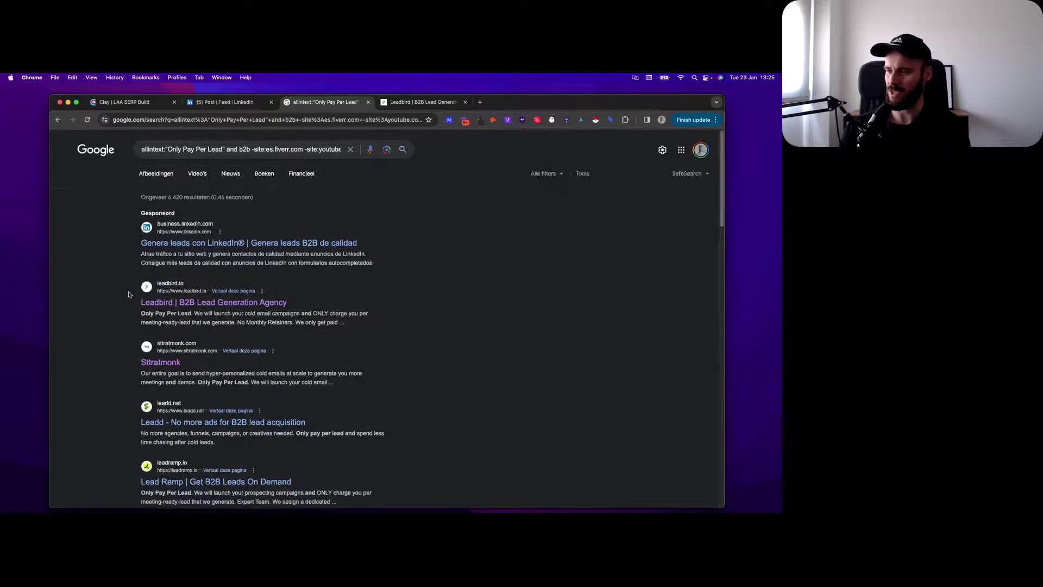
{"action": "left_click", "coordinate": [320, 149]}
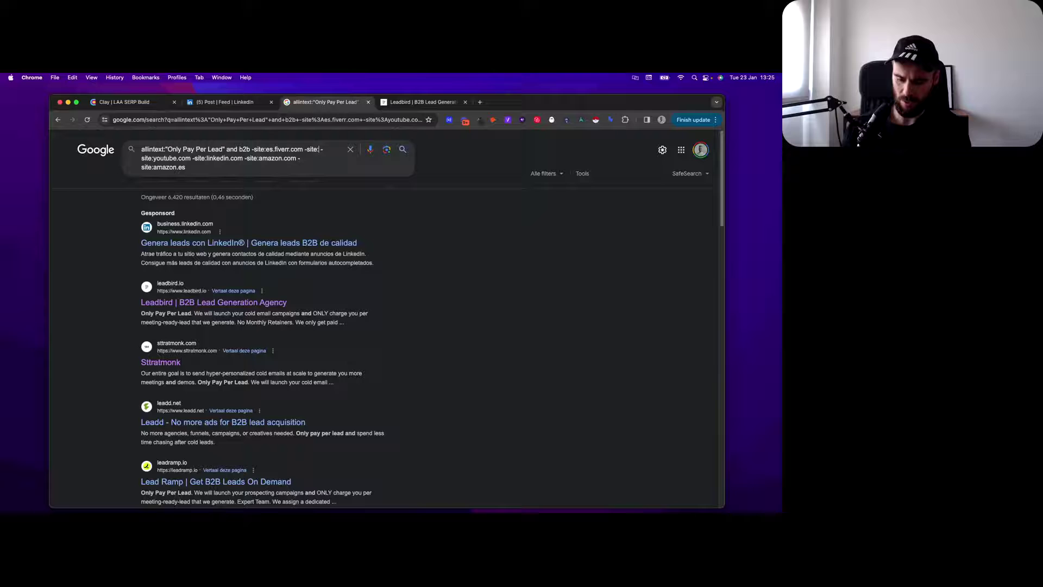
Add -site:g2.com to the 'Only Pay Per Lead' query, rerun it and scroll the new results.
{"action": "type", "text": "-site:g2.com"}
{"action": "key", "text": "Return"}
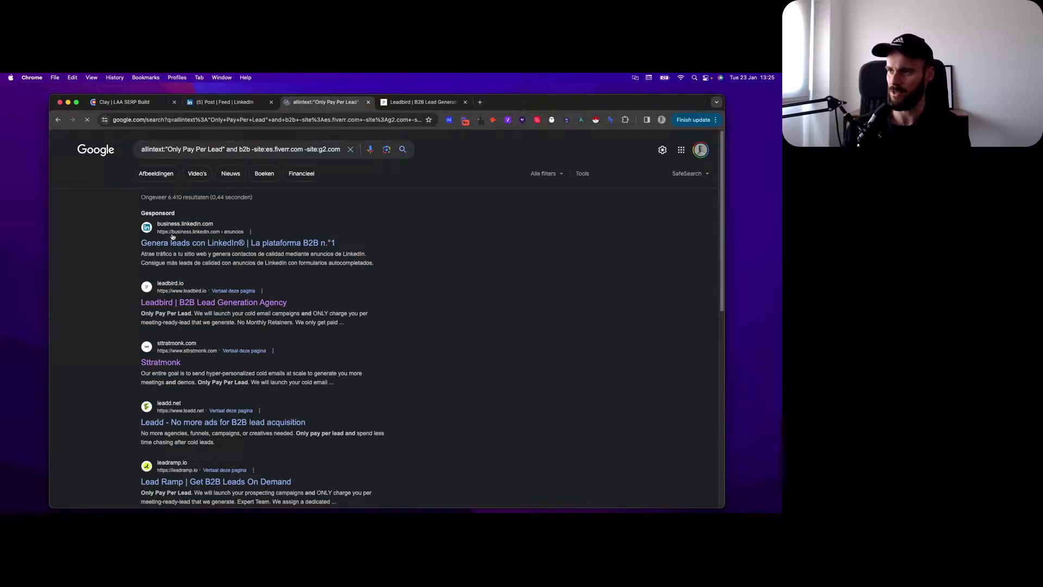
{"action": "scroll", "coordinate": [111, 352], "scroll_direction": "down", "scroll_amount": 10}
{"action": "scroll", "coordinate": [112, 352], "scroll_direction": "down", "scroll_amount": 7}
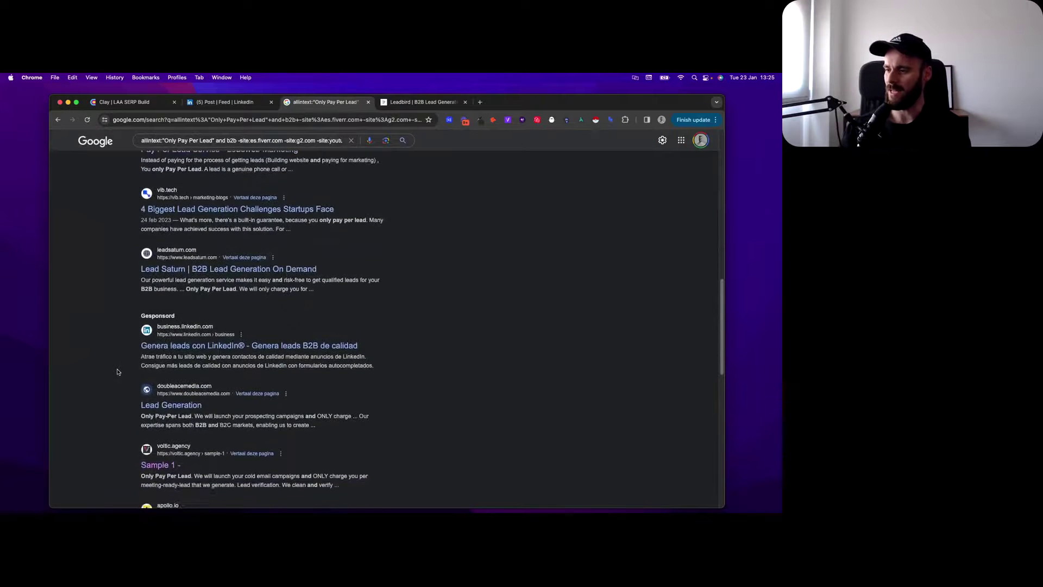
{"action": "scroll", "coordinate": [118, 378], "scroll_direction": "down", "scroll_amount": 4}
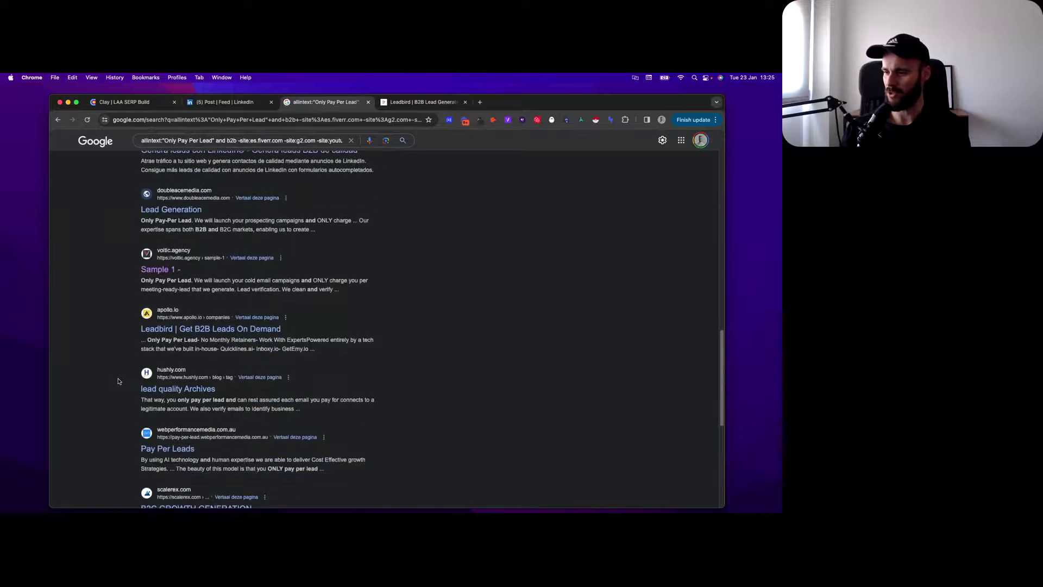
{"action": "scroll", "coordinate": [118, 381], "scroll_direction": "down", "scroll_amount": 3}
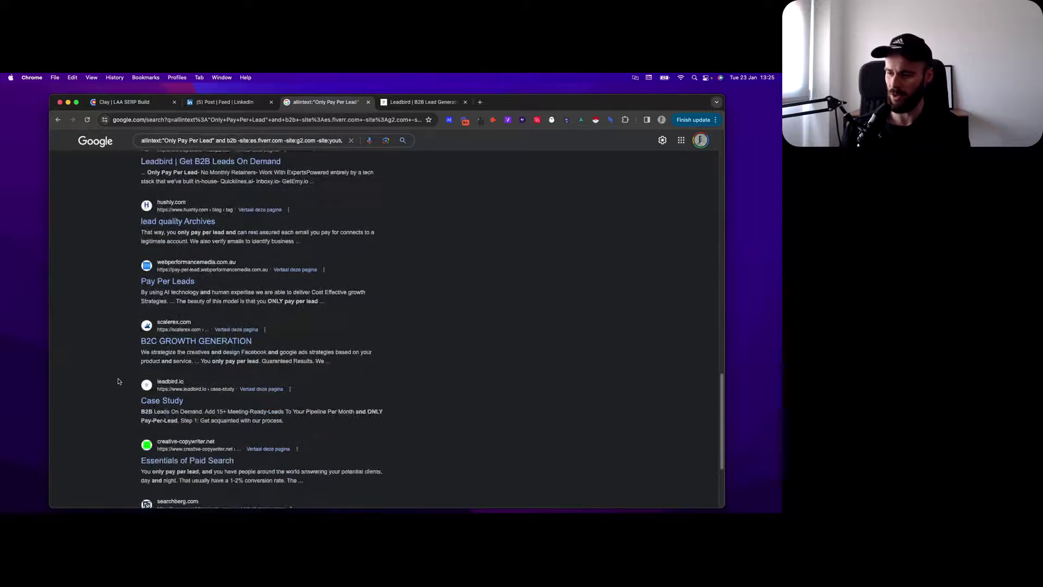
{"action": "scroll", "coordinate": [118, 382], "scroll_direction": "down", "scroll_amount": 4}
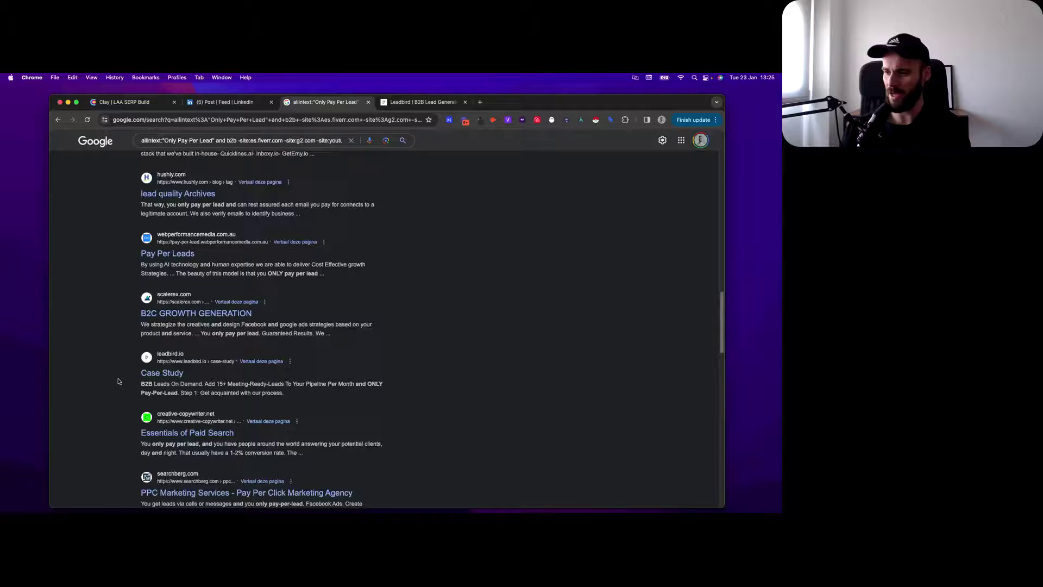
{"action": "scroll", "coordinate": [118, 381], "scroll_direction": "down", "scroll_amount": 3}
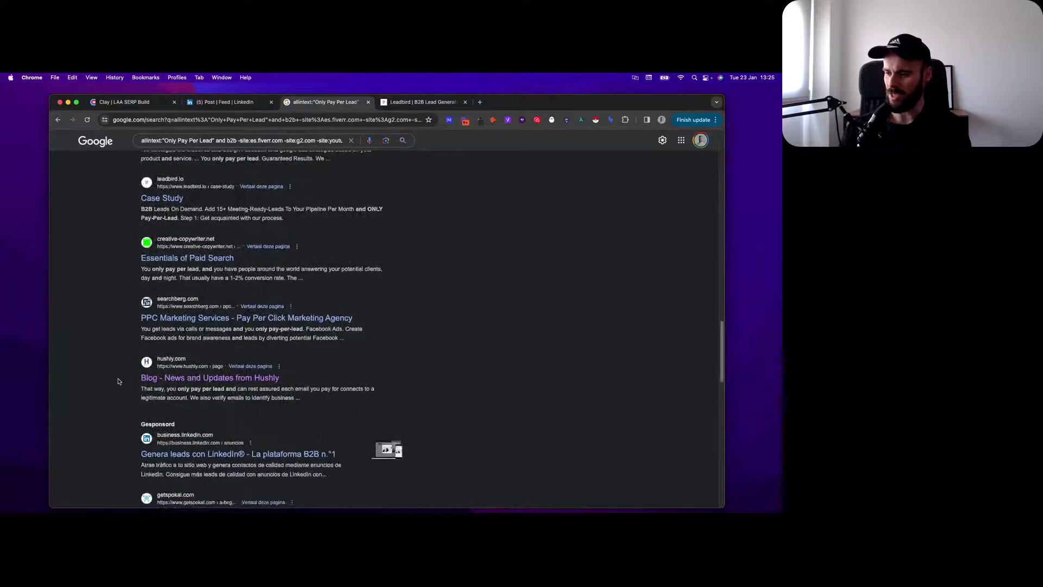
{"action": "scroll", "coordinate": [118, 381], "scroll_direction": "up", "scroll_amount": 5}
{"action": "scroll", "coordinate": [118, 381], "scroll_direction": "up", "scroll_amount": 1}
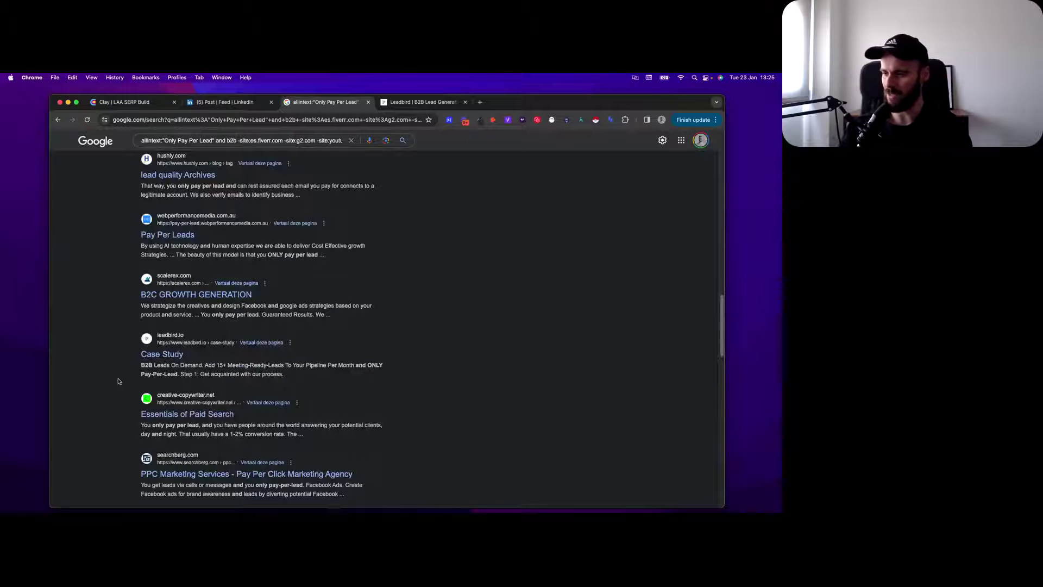
{"action": "scroll", "coordinate": [118, 381], "scroll_direction": "up", "scroll_amount": 10}
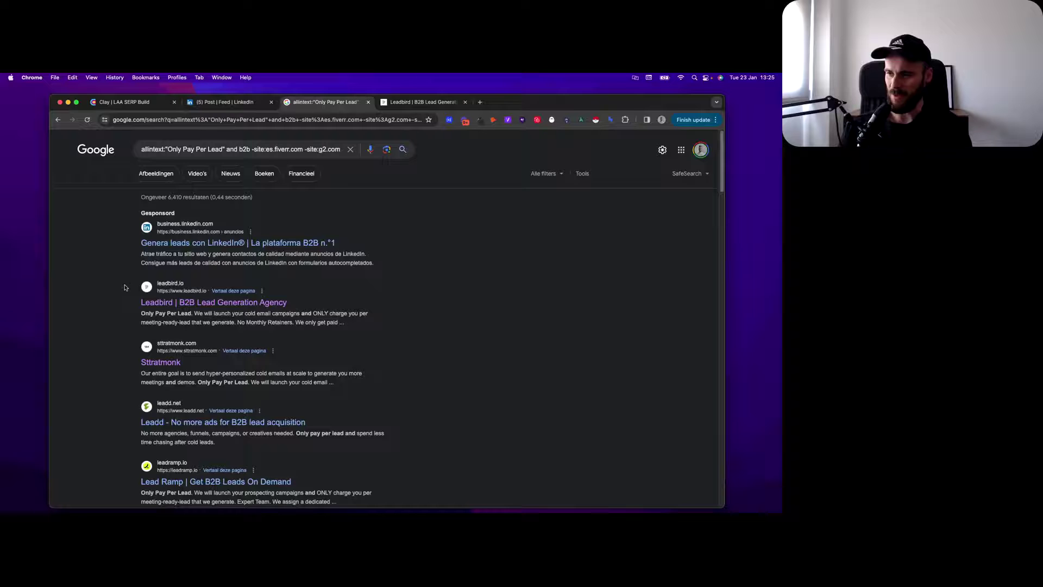
{"action": "scroll", "coordinate": [125, 279], "scroll_direction": "down", "scroll_amount": 20}
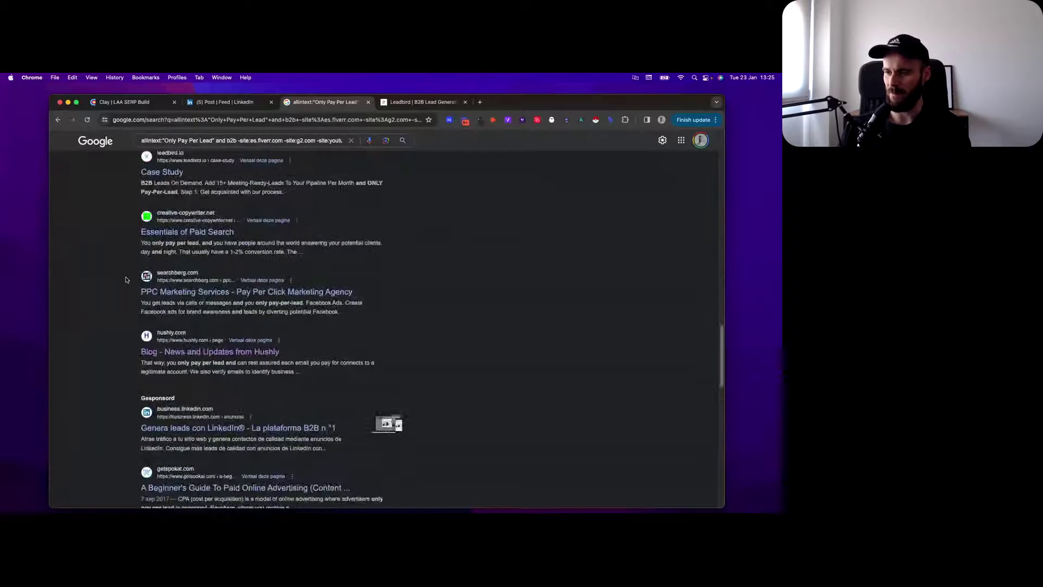
{"action": "scroll", "coordinate": [104, 357], "scroll_direction": "up", "scroll_amount": 20}
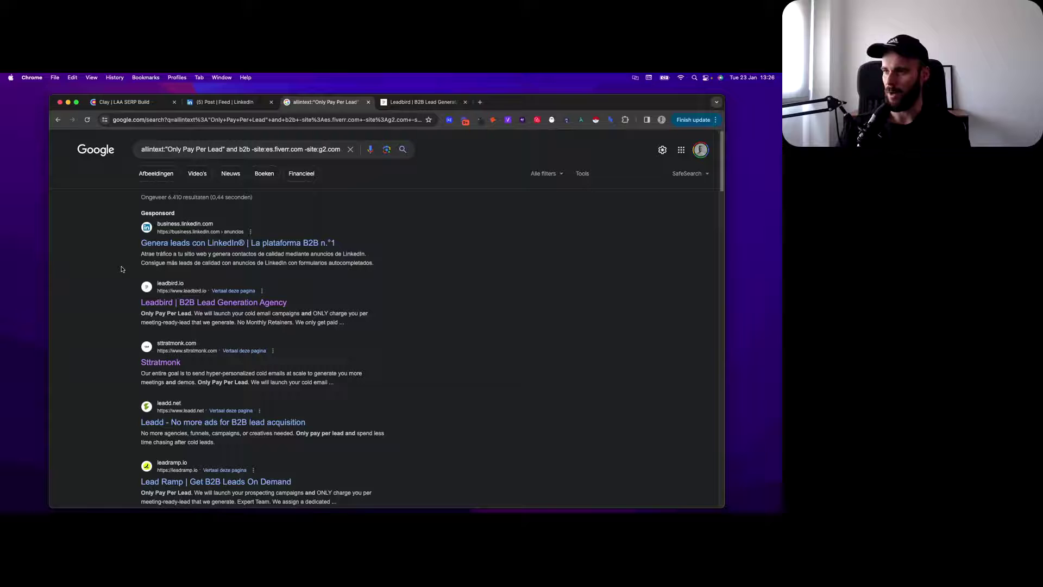
Check the b2b term in the Google query, then open Perform Search's settings in LAA SERP Build.
{"action": "left_click", "coordinate": [130, 105]}
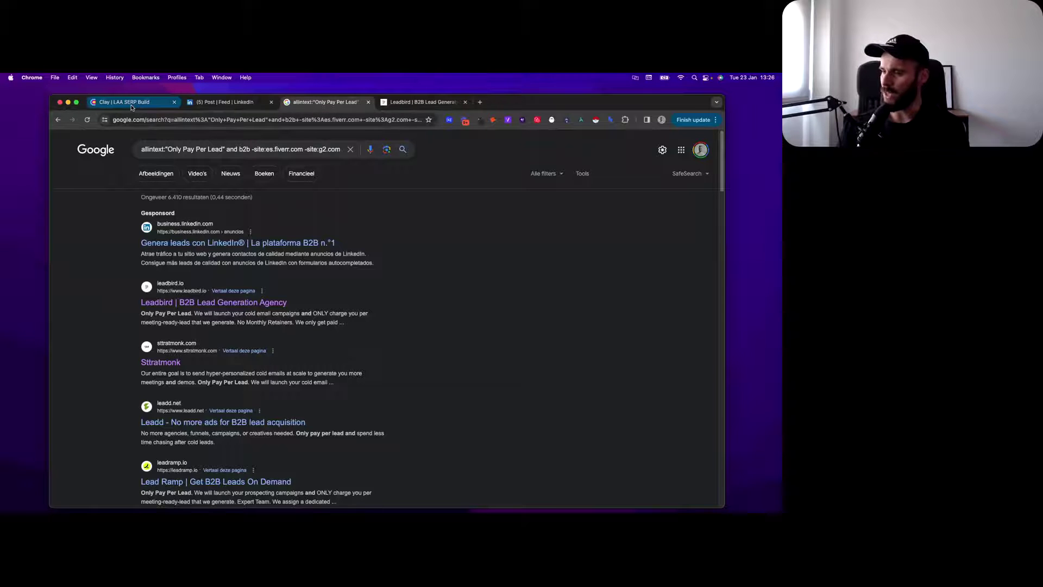
{"action": "left_click_drag", "start_coordinate": [195, 483], "coordinate": [142, 482]}
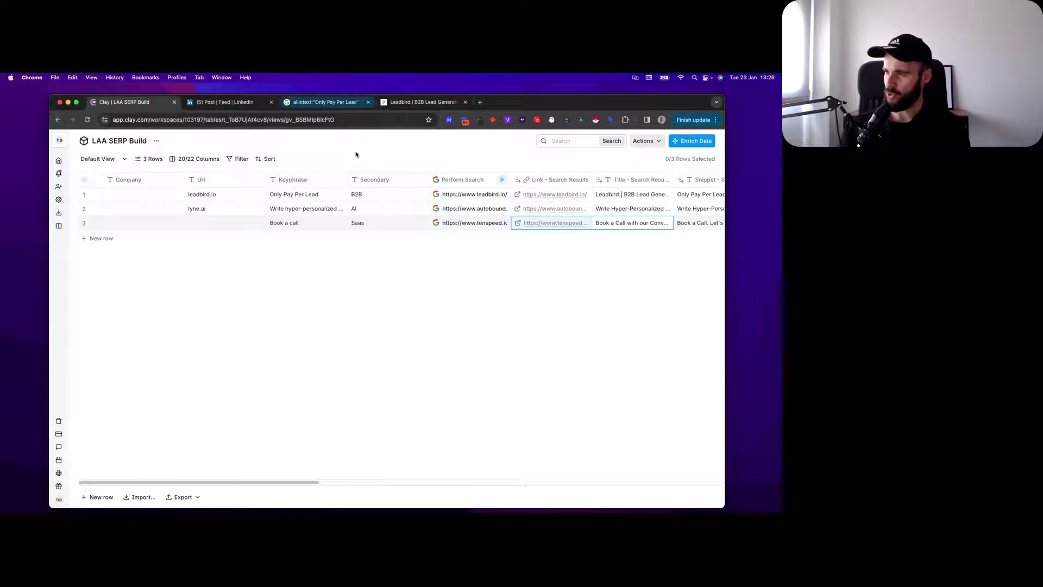
{"action": "left_click", "coordinate": [322, 103]}
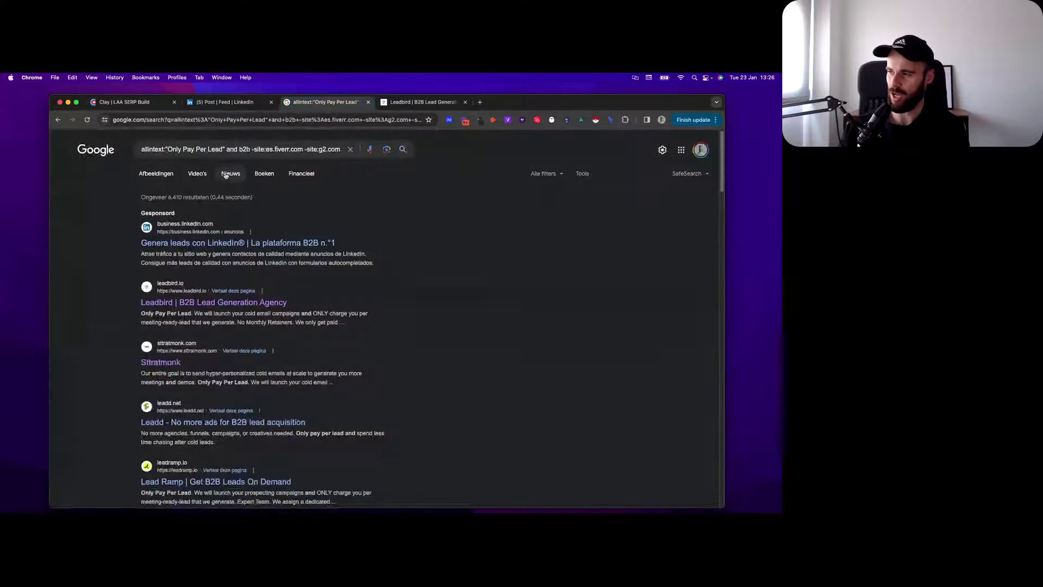
{"action": "double_click", "coordinate": [246, 150]}
{"action": "left_click", "coordinate": [147, 103]}
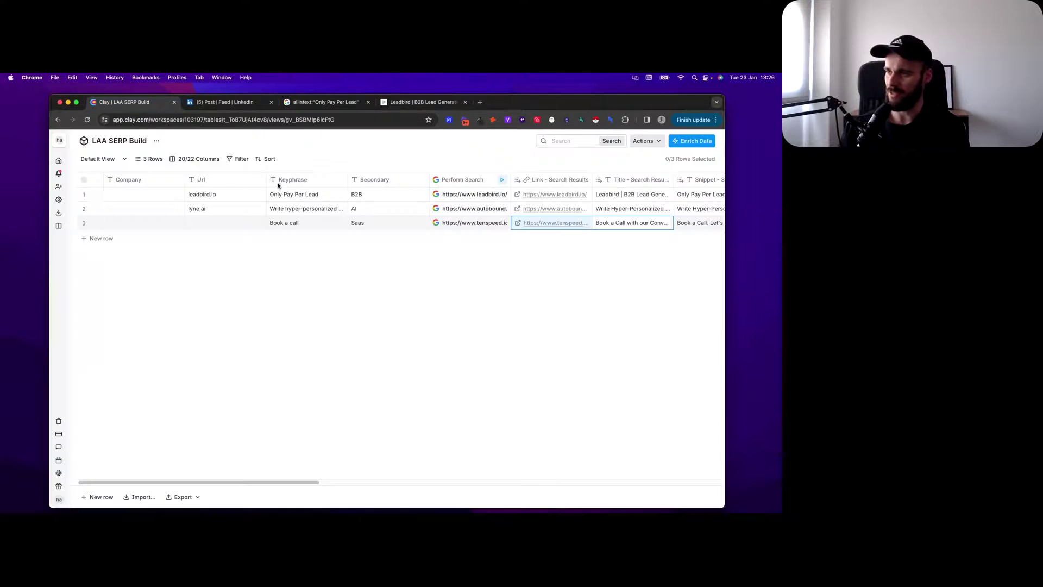
{"action": "left_click", "coordinate": [466, 180]}
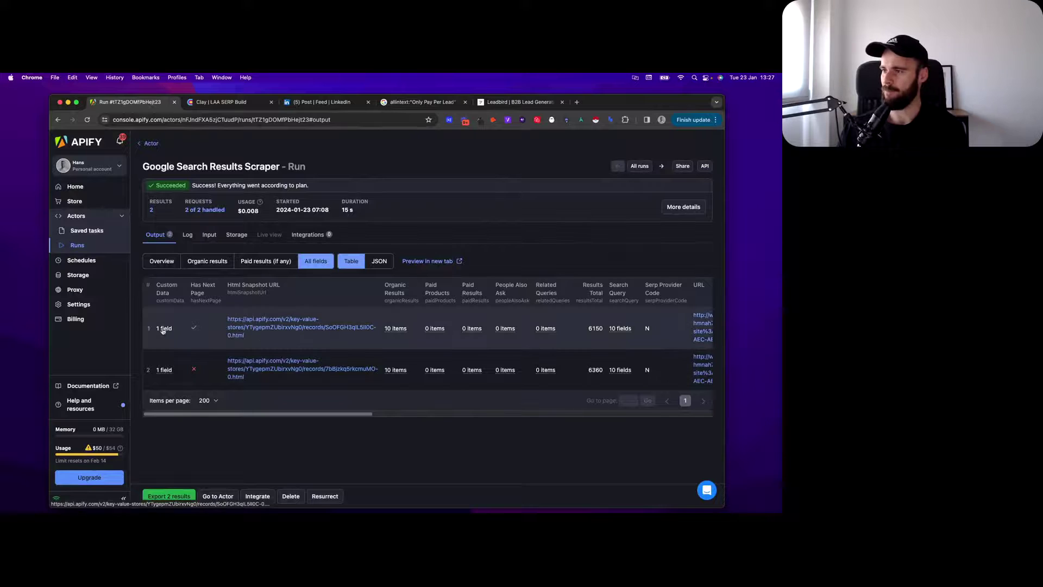
Filter the Apify run to organic results, scroll the rows, and go back to the Clay table.
{"action": "left_click", "coordinate": [207, 260]}
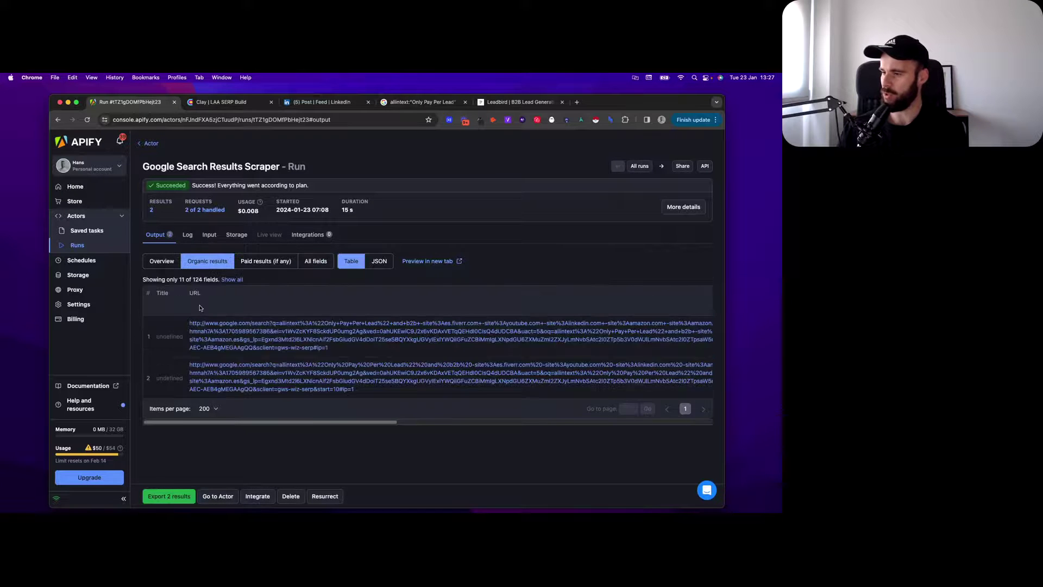
{"action": "scroll", "coordinate": [207, 339], "scroll_direction": "down", "scroll_amount": 1}
{"action": "scroll", "coordinate": [206, 339], "scroll_direction": "down", "scroll_amount": 15}
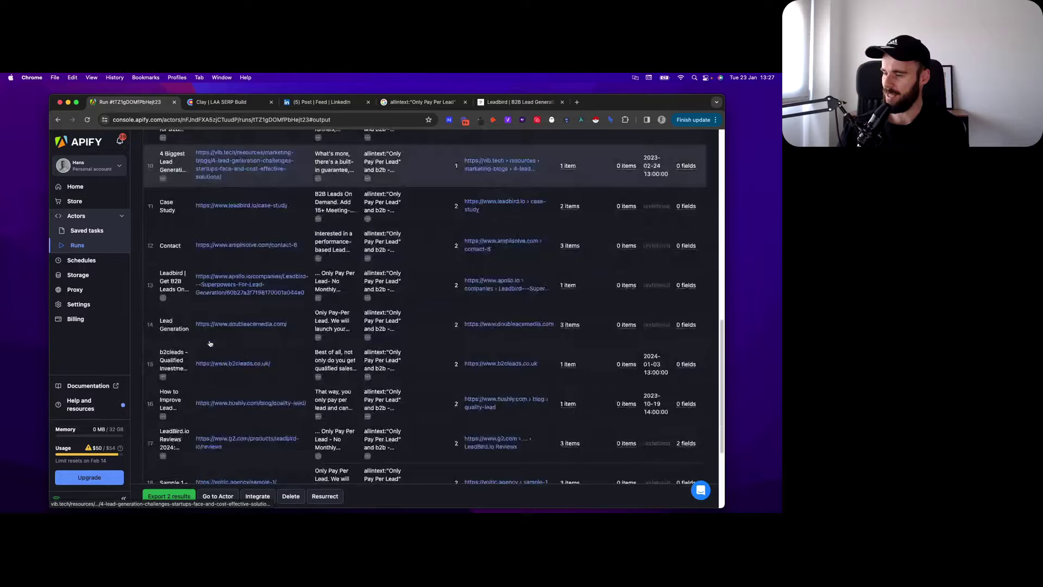
{"action": "scroll", "coordinate": [187, 326], "scroll_direction": "up", "scroll_amount": 15}
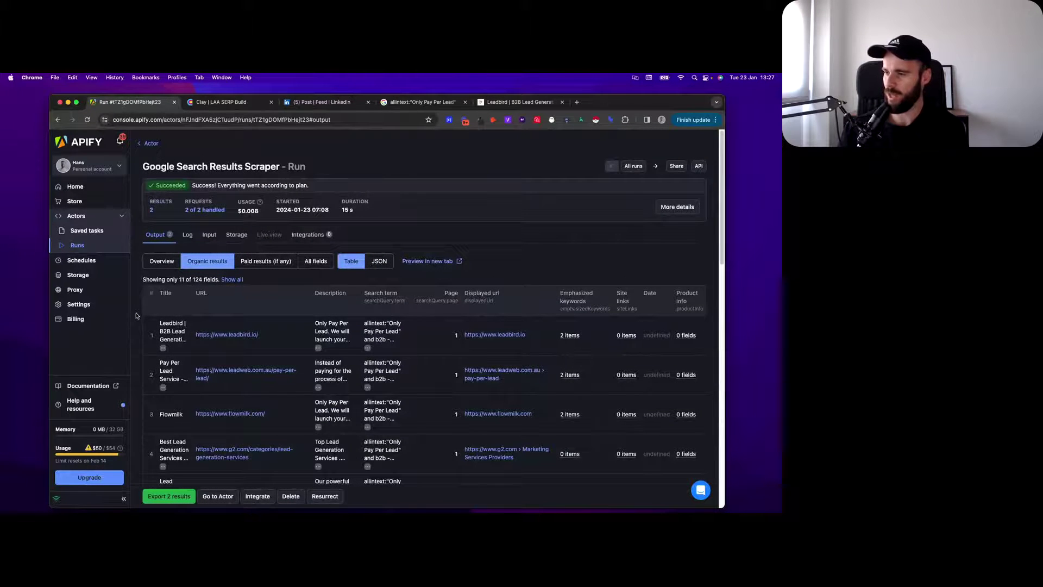
{"action": "scroll", "coordinate": [137, 316], "scroll_direction": "down", "scroll_amount": 1}
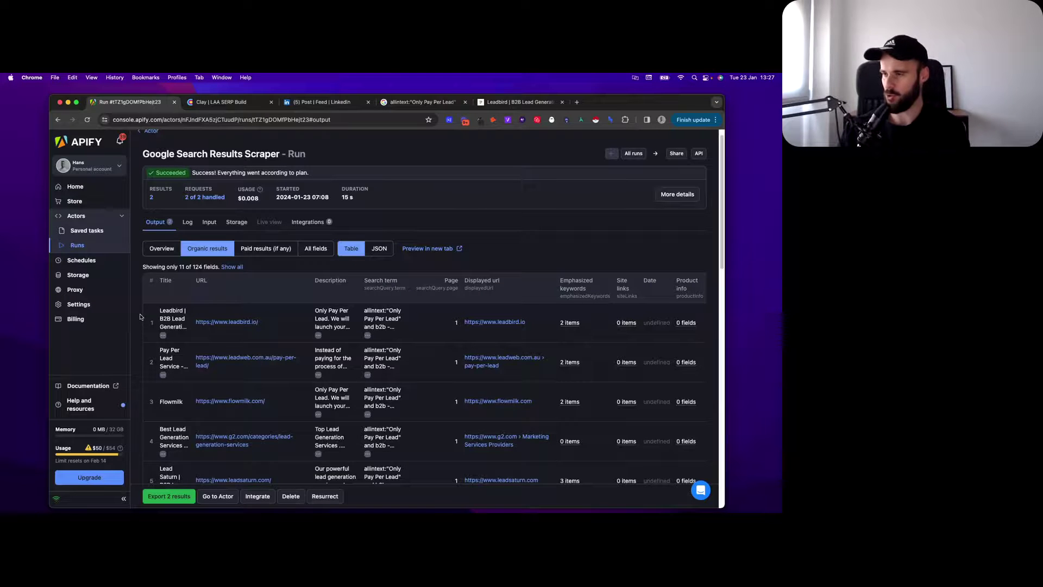
{"action": "scroll", "coordinate": [139, 317], "scroll_direction": "down", "scroll_amount": 1}
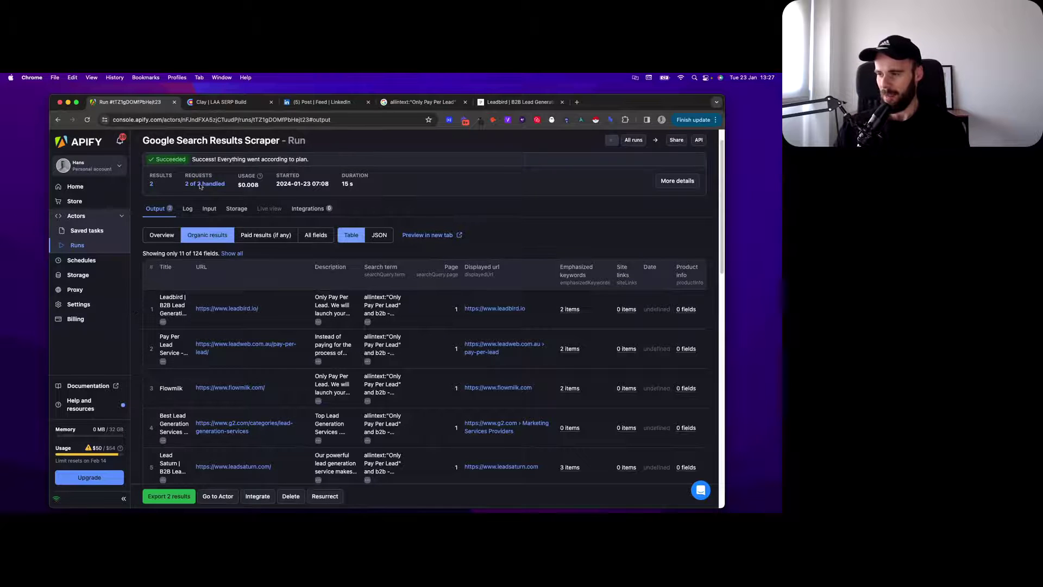
{"action": "left_click", "coordinate": [219, 103]}
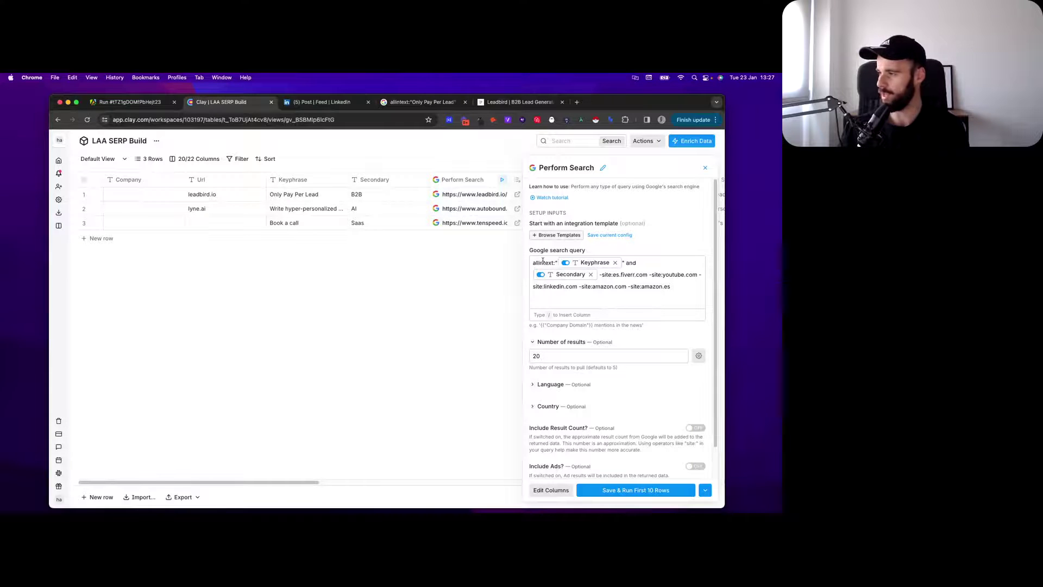
Review the Keyphrase/Secondary query with its -site exclusions and expand RUN SETTINGS.
{"action": "mouse_move", "coordinate": [566, 263]}
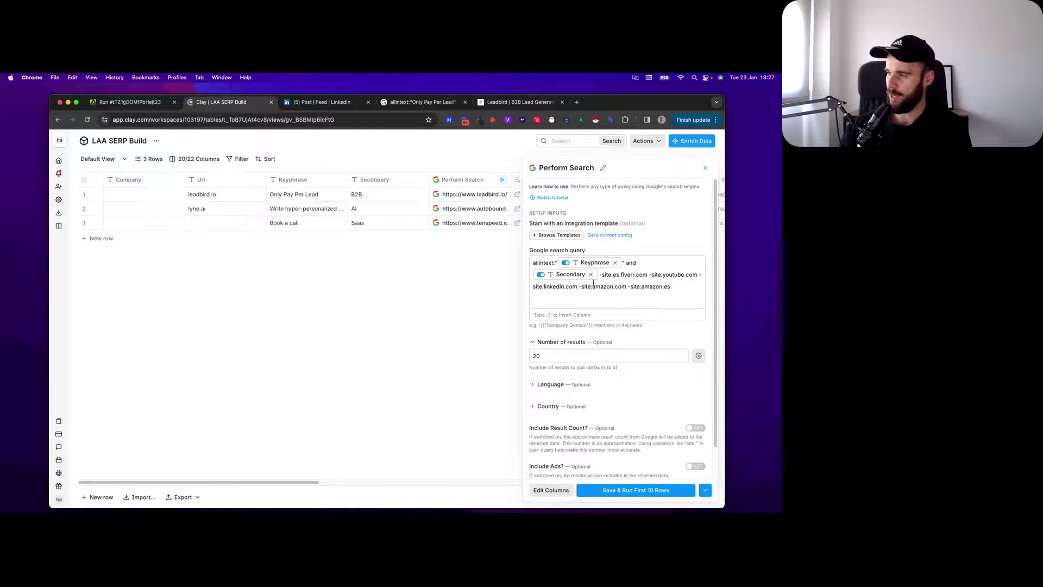
{"action": "scroll", "coordinate": [576, 304], "scroll_direction": "down", "scroll_amount": 2}
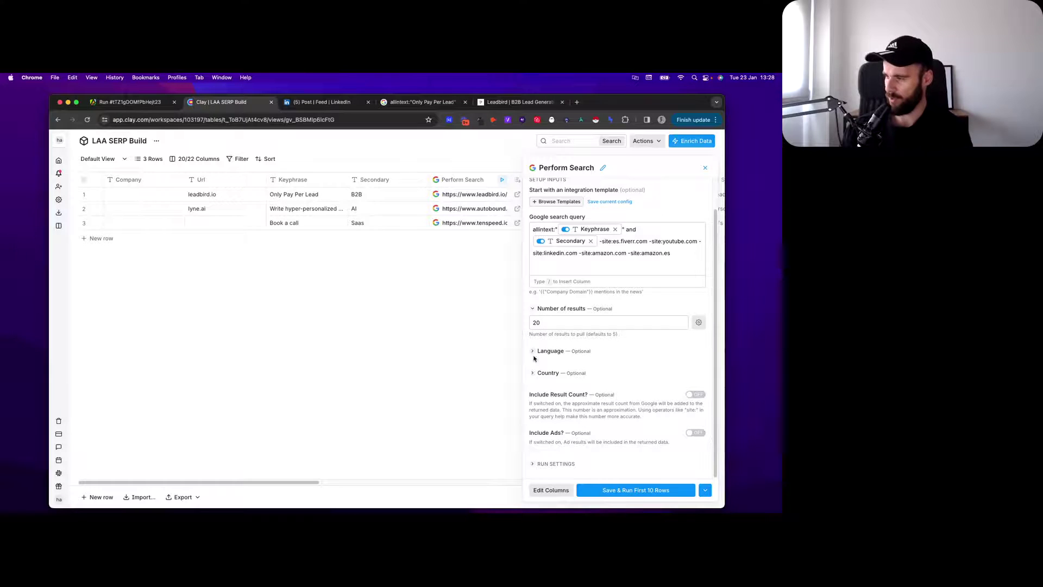
{"action": "left_click", "coordinate": [544, 464]}
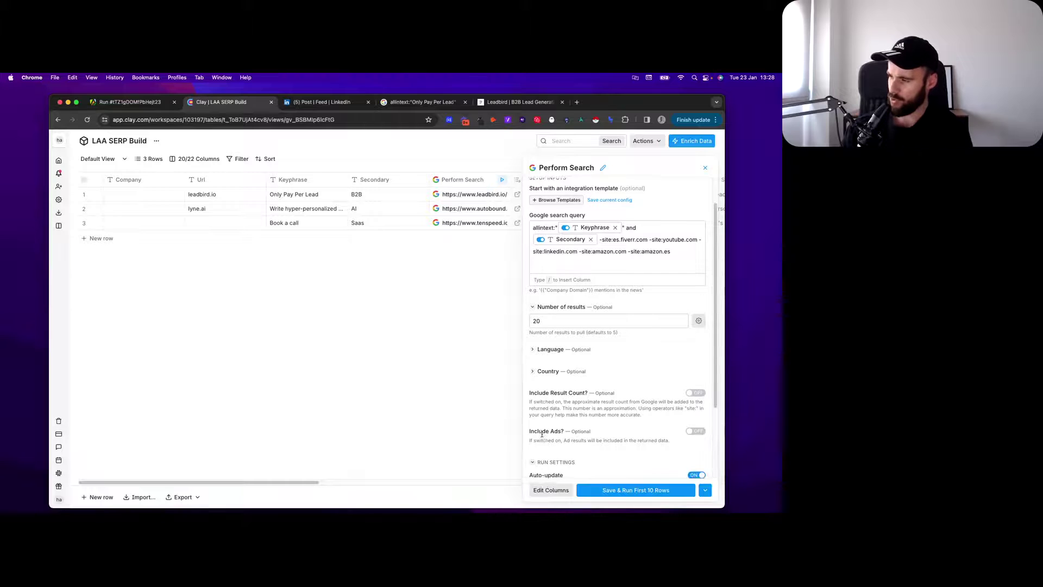
{"action": "scroll", "coordinate": [538, 407], "scroll_direction": "up", "scroll_amount": 5}
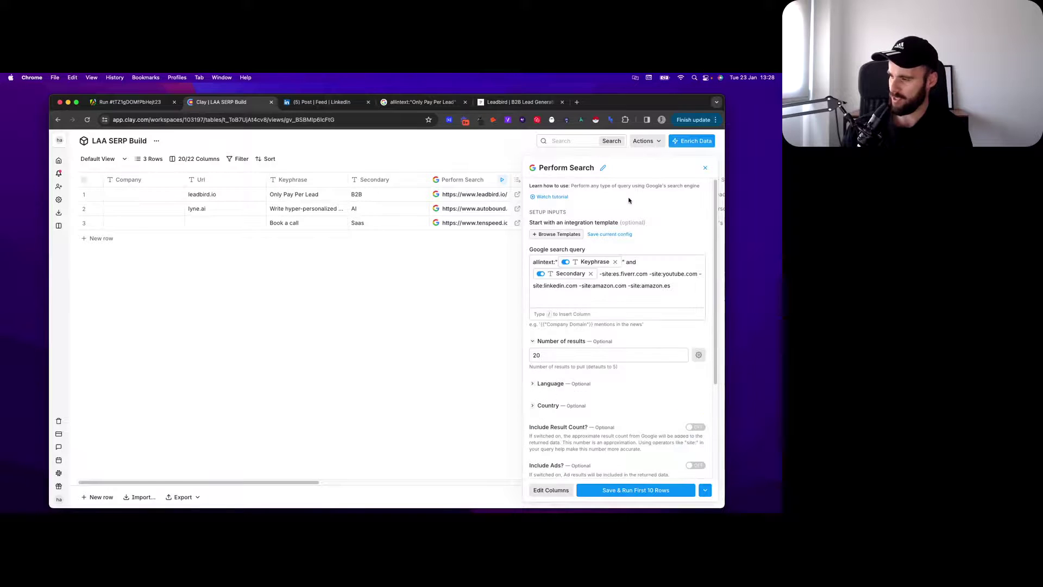
{"action": "left_click", "coordinate": [706, 168]}
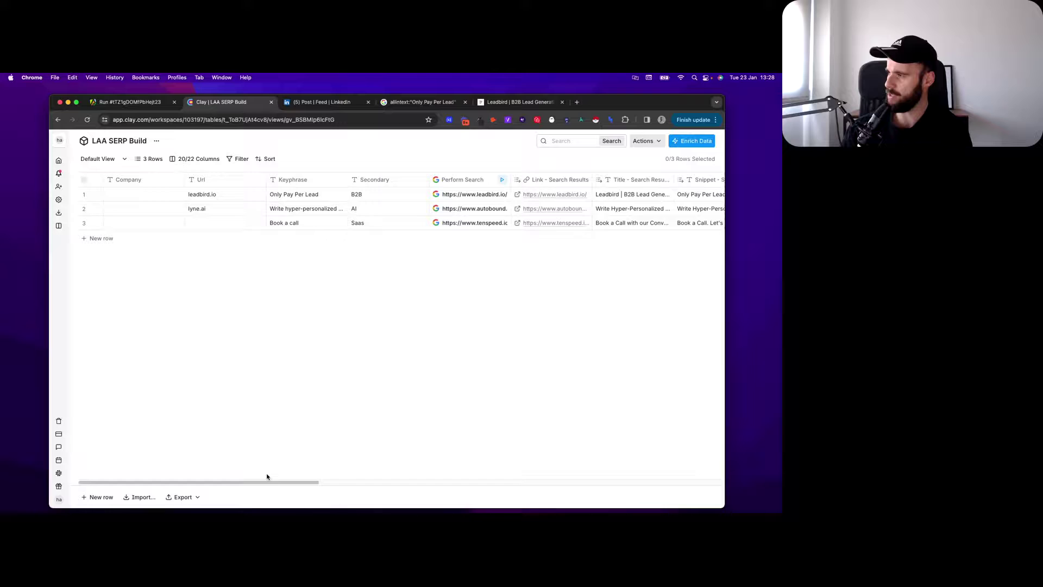
{"action": "left_click_drag", "start_coordinate": [273, 483], "coordinate": [365, 481]}
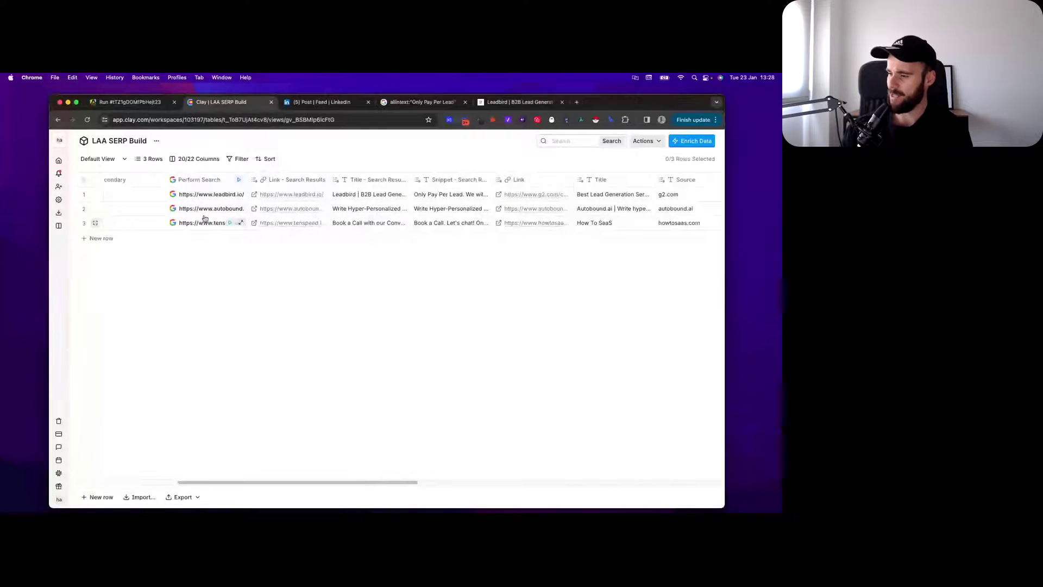
{"action": "left_click", "coordinate": [422, 102]}
{"action": "left_click", "coordinate": [229, 102]}
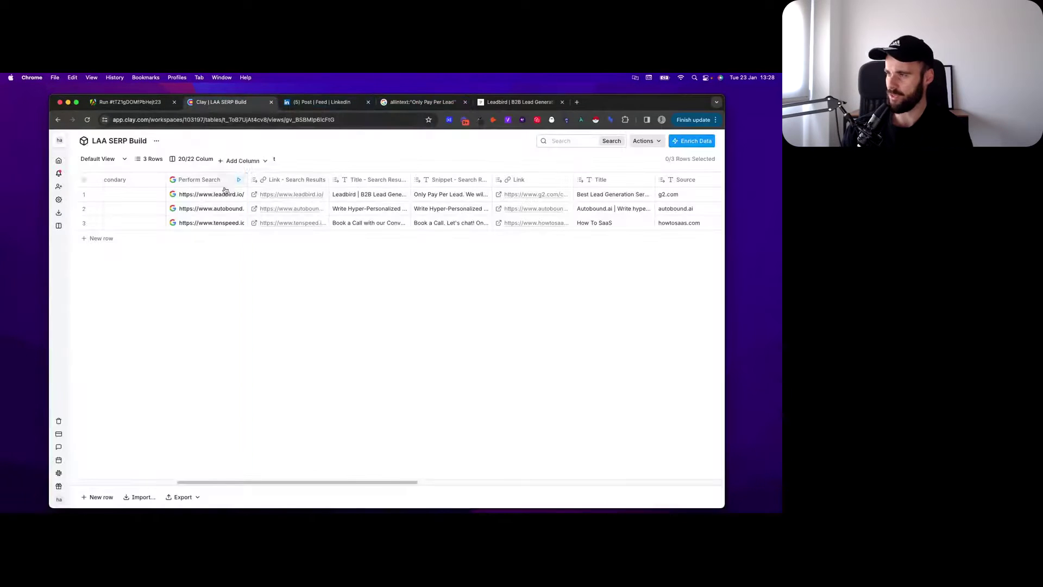
{"action": "left_click", "coordinate": [221, 195]}
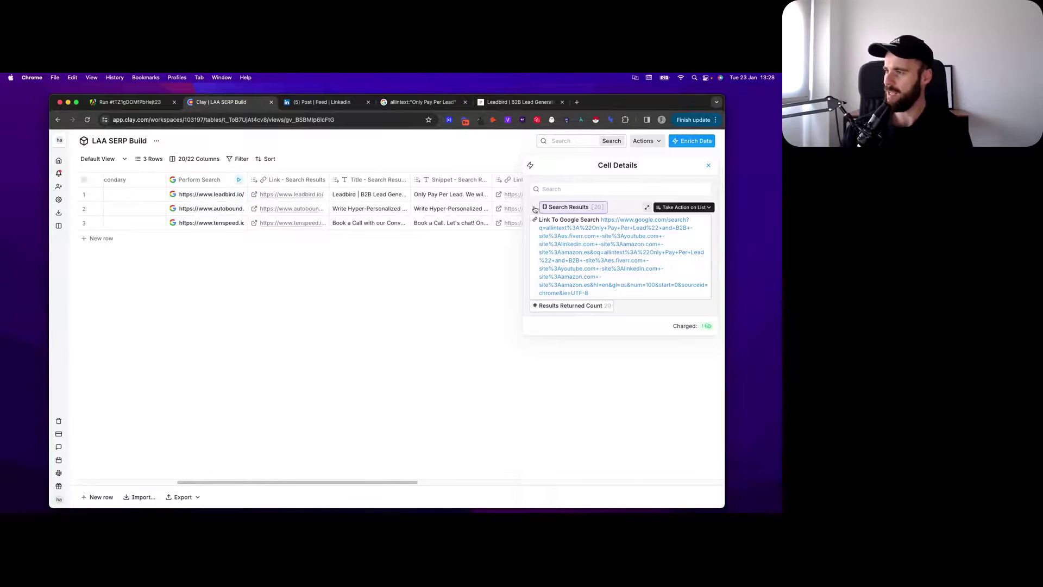
{"action": "left_click", "coordinate": [534, 209]}
{"action": "left_click", "coordinate": [540, 233]}
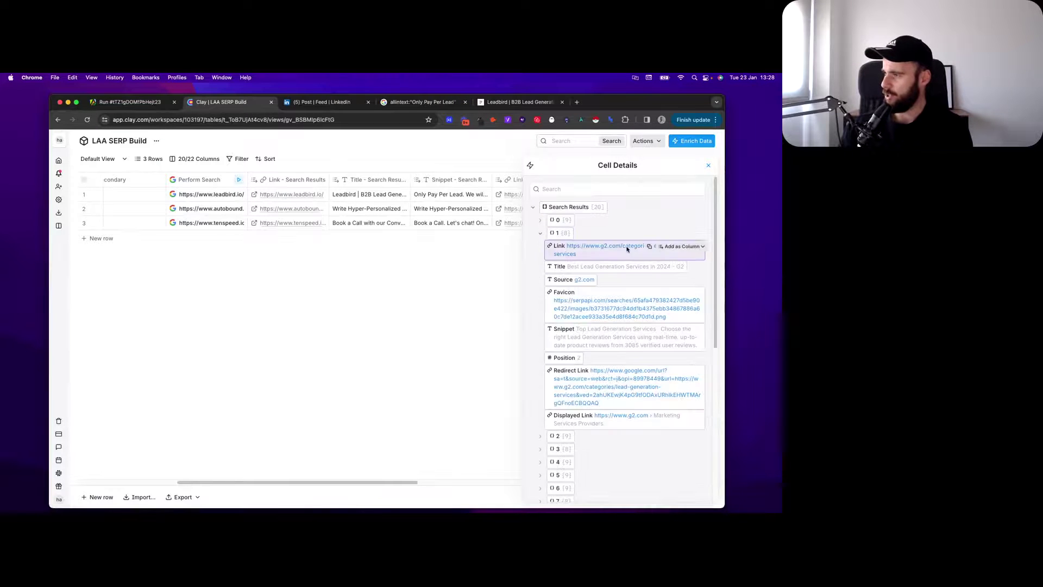
{"action": "left_click", "coordinate": [709, 165]}
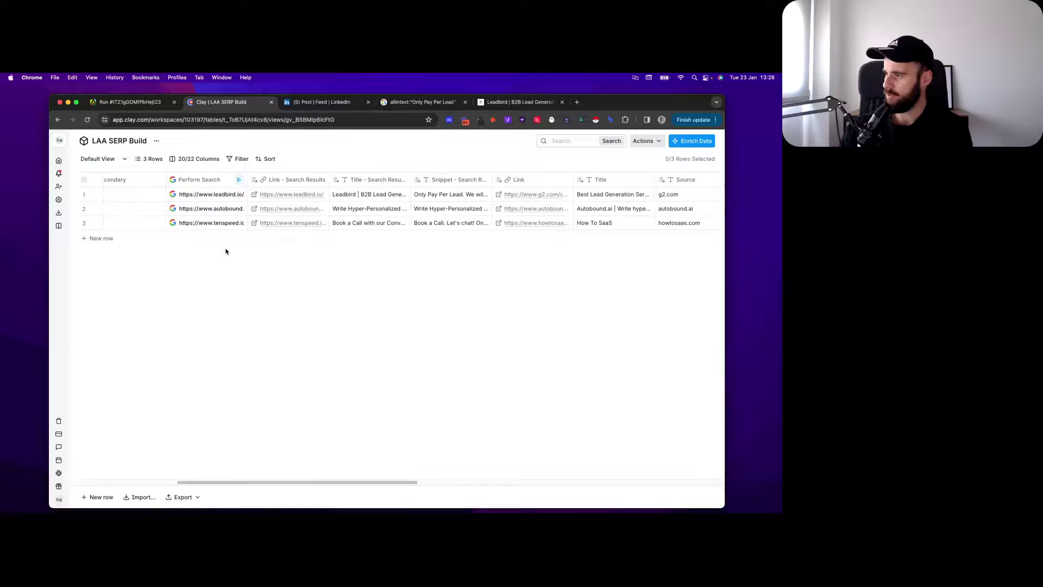
{"action": "left_click_drag", "start_coordinate": [315, 482], "coordinate": [215, 482]}
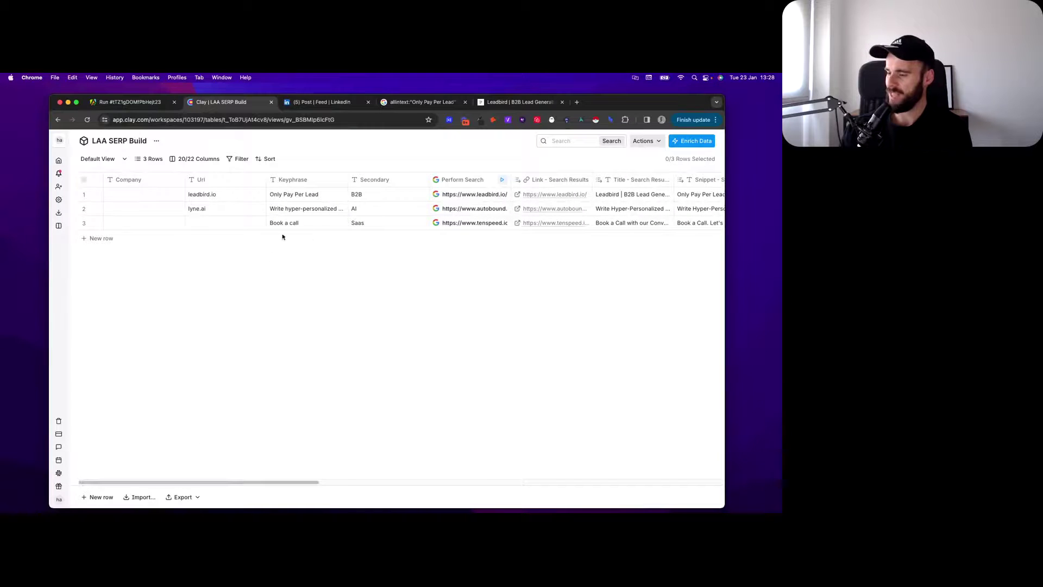
{"action": "double_click", "coordinate": [302, 210]}
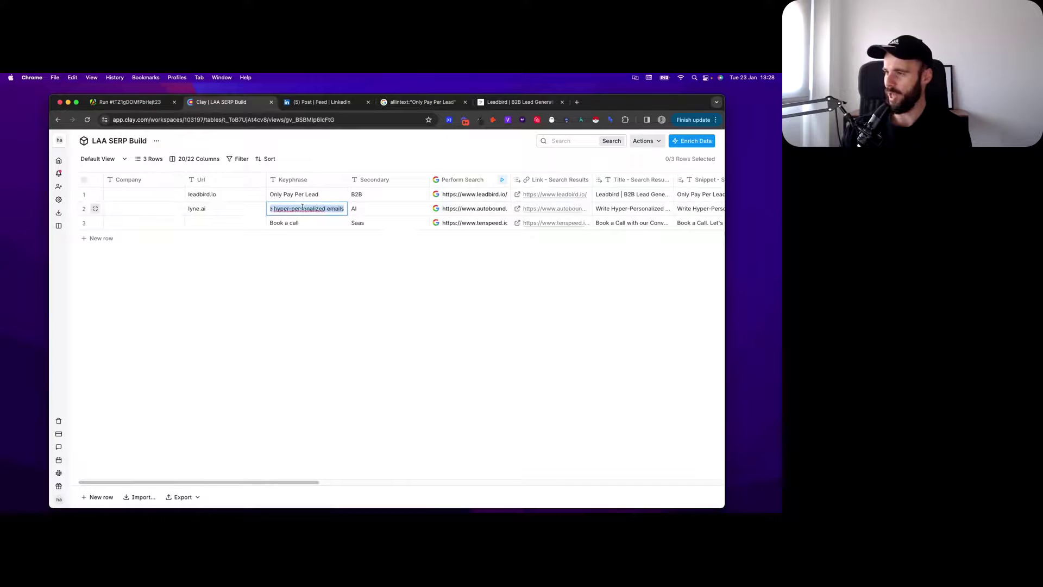
{"action": "key", "text": "Right"}
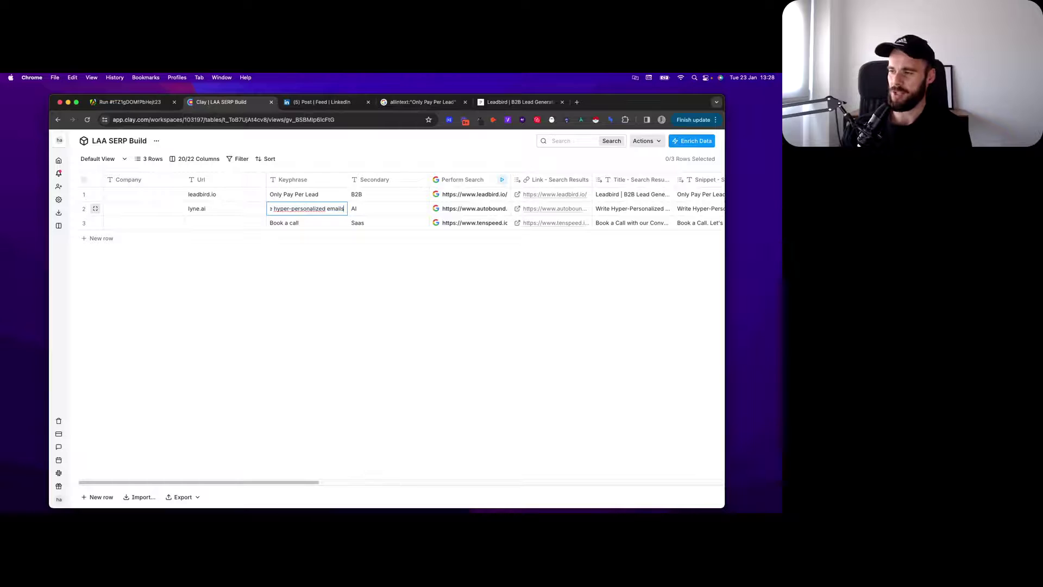
{"action": "key", "text": "super+a"}
{"action": "key", "text": "Left"}
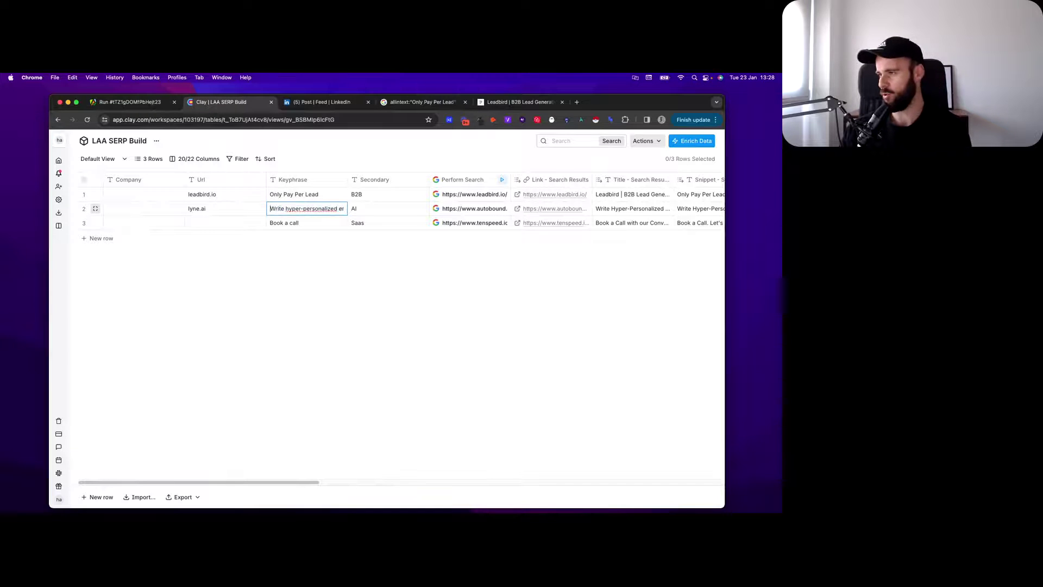
{"action": "key", "text": "Escape"}
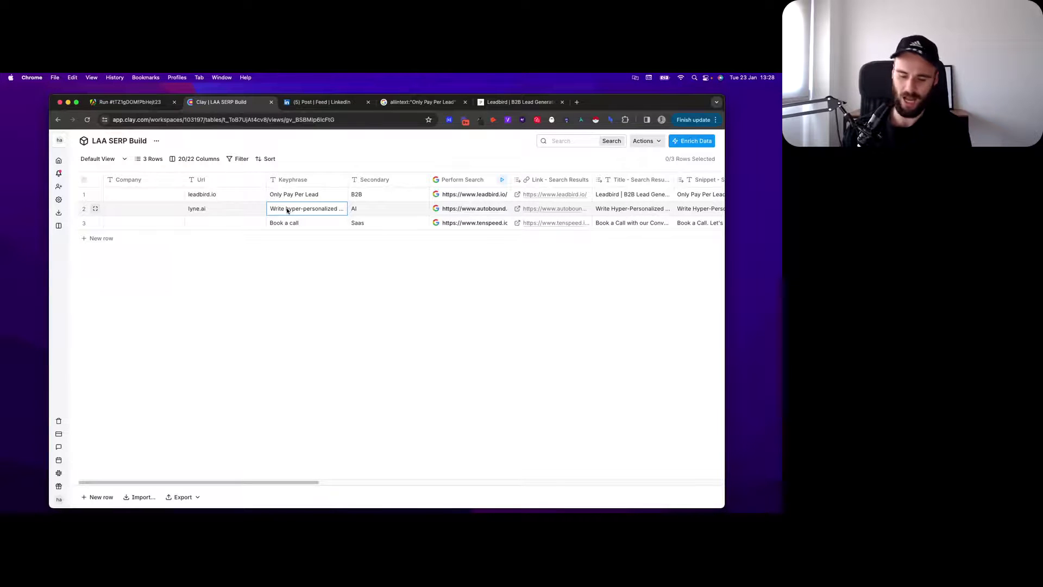
{"action": "left_click", "coordinate": [371, 213]}
{"action": "left_click_drag", "start_coordinate": [240, 482], "coordinate": [333, 480]}
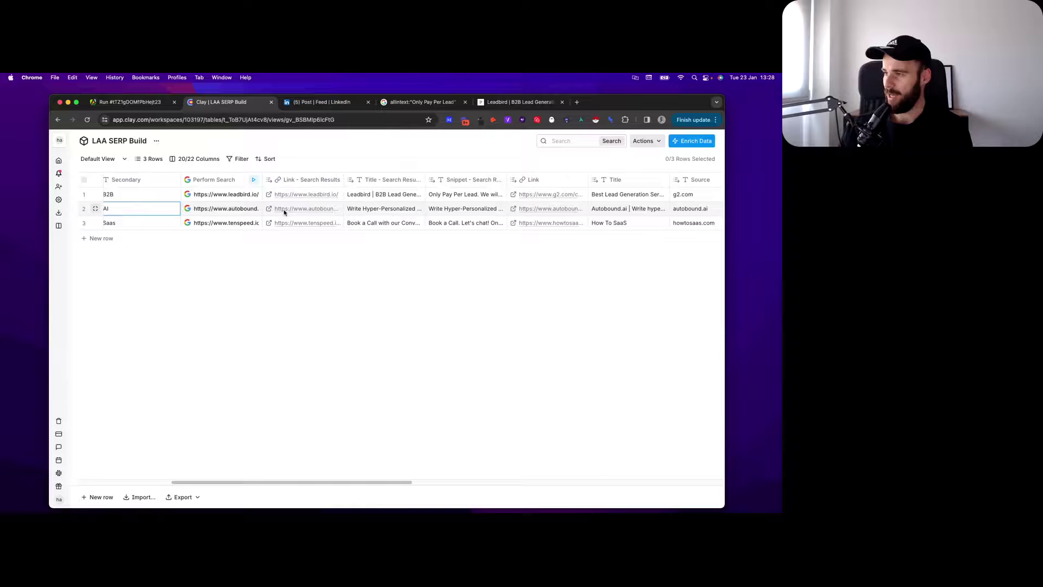
{"action": "left_click", "coordinate": [380, 209]}
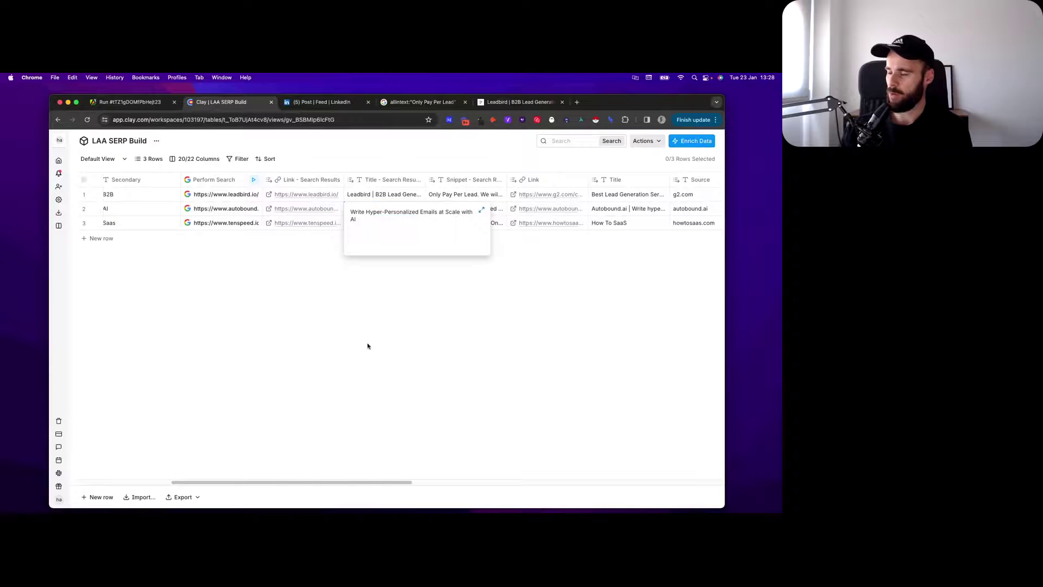
{"action": "left_click_drag", "start_coordinate": [309, 482], "coordinate": [524, 483]}
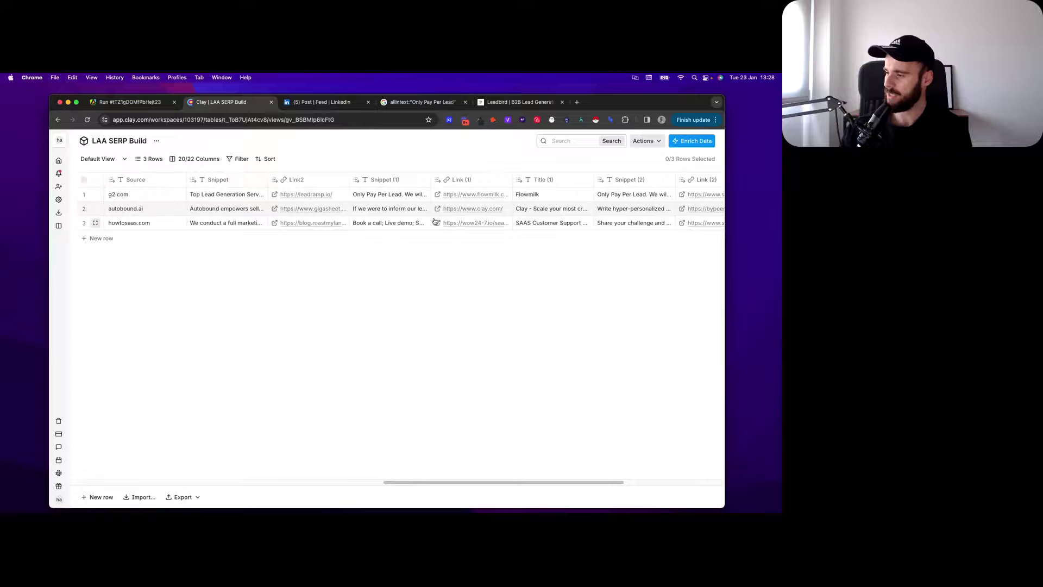
{"action": "left_click", "coordinate": [394, 209]}
{"action": "left_click", "coordinate": [393, 208]}
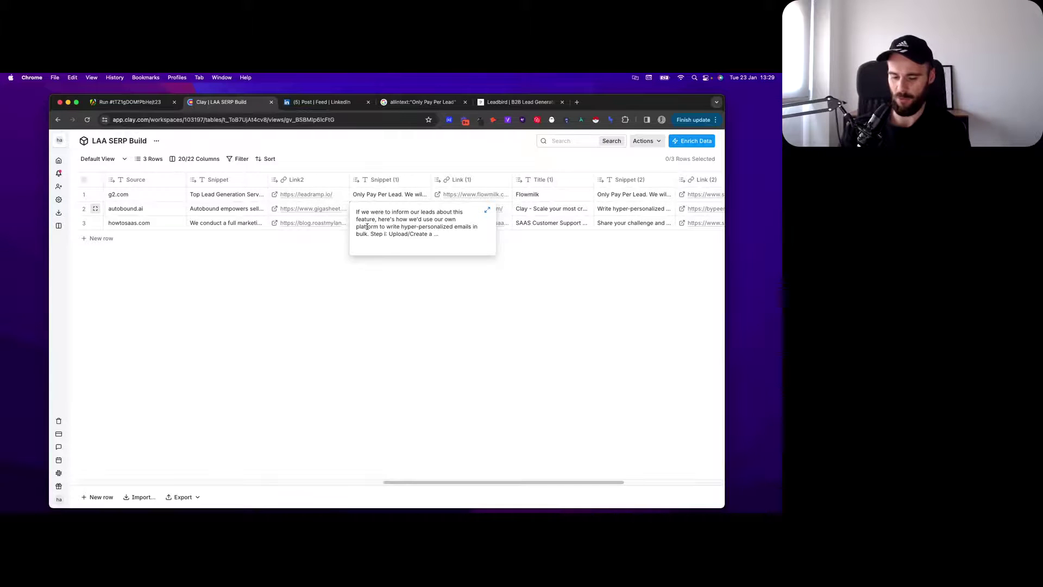
{"action": "left_click", "coordinate": [372, 272]}
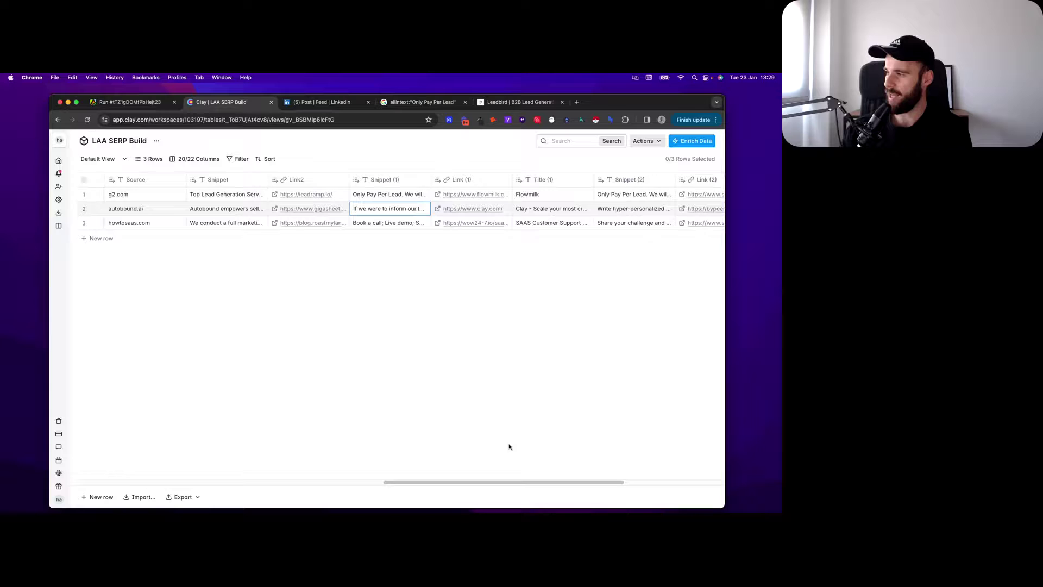
{"action": "left_click_drag", "start_coordinate": [484, 482], "coordinate": [573, 486]}
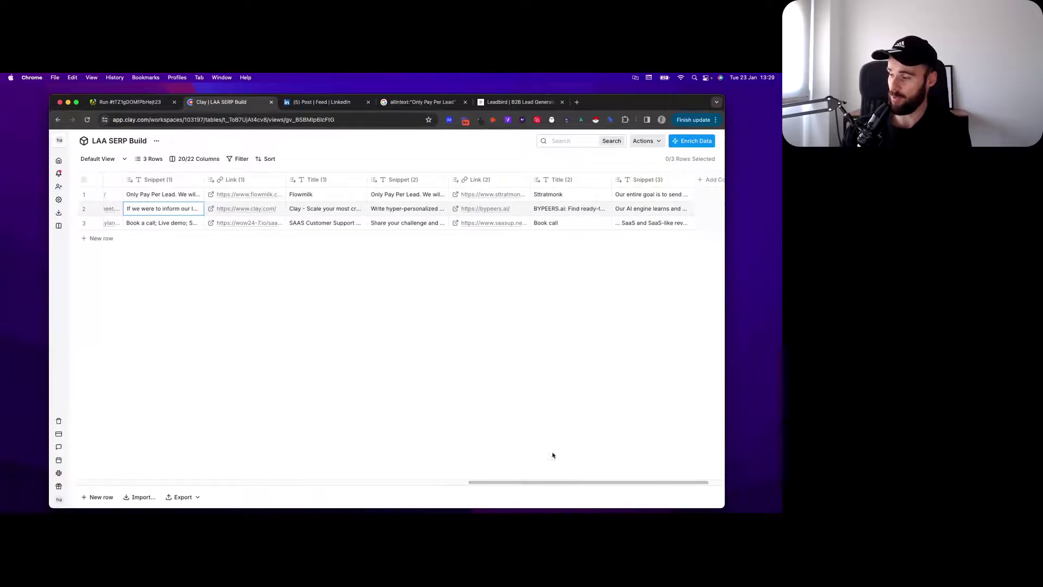
{"action": "left_click", "coordinate": [497, 209]}
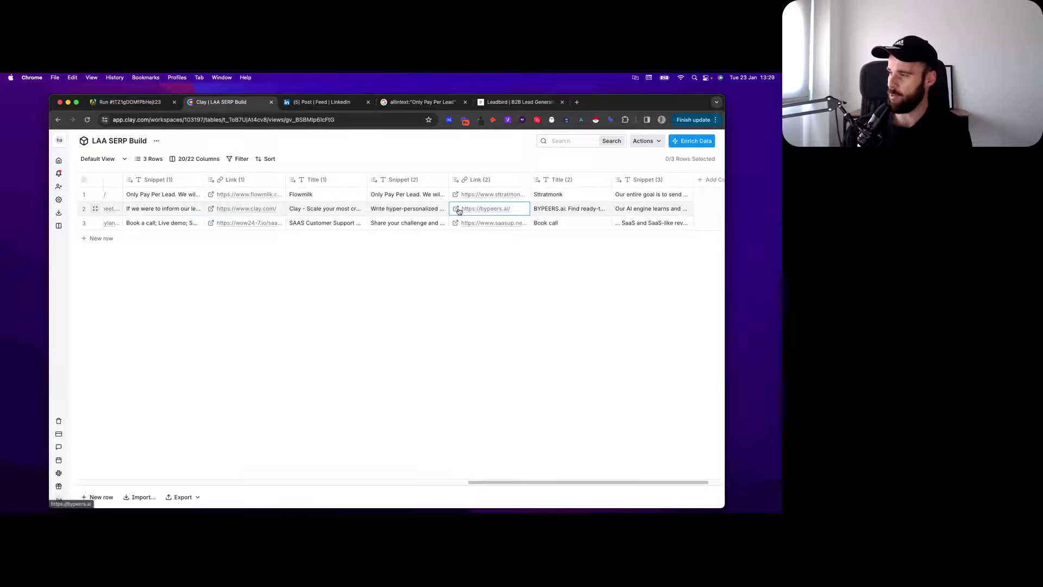
{"action": "left_click", "coordinate": [562, 211]}
{"action": "key", "text": "Delete"}
{"action": "key", "text": "Escape"}
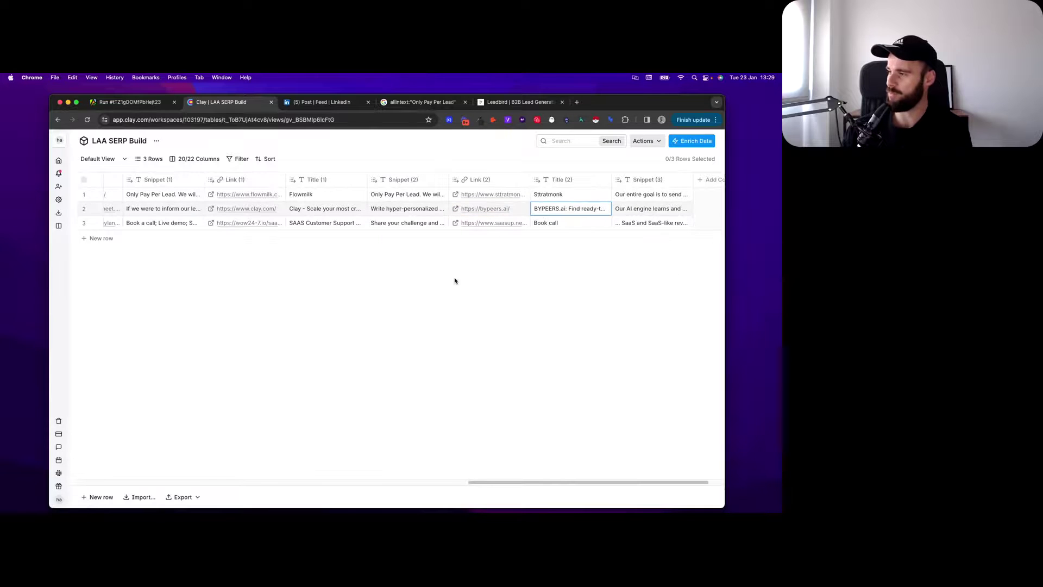
{"action": "left_click_drag", "start_coordinate": [543, 482], "coordinate": [170, 468]}
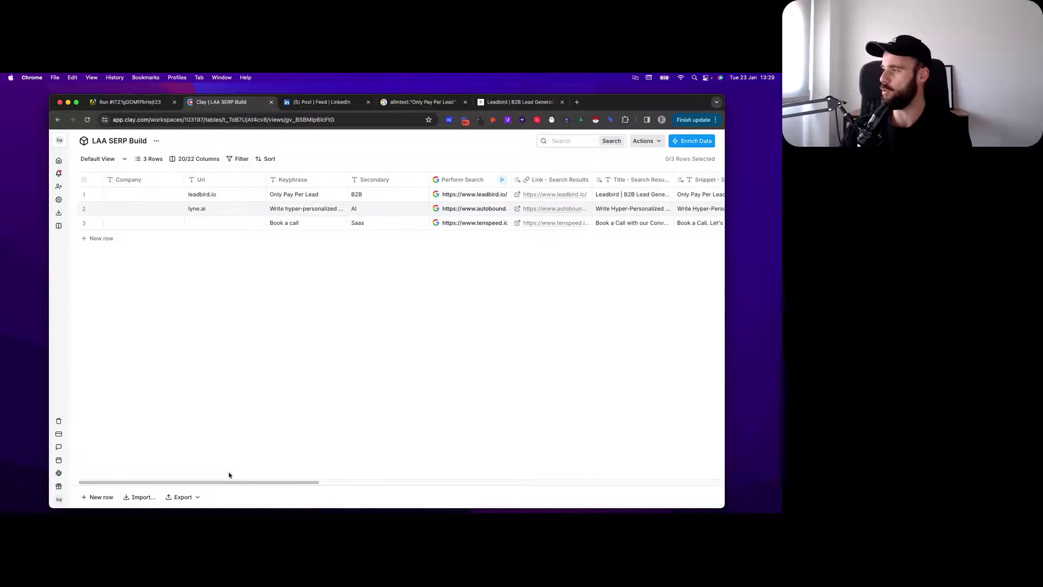
{"action": "left_click_drag", "start_coordinate": [223, 482], "coordinate": [251, 484]}
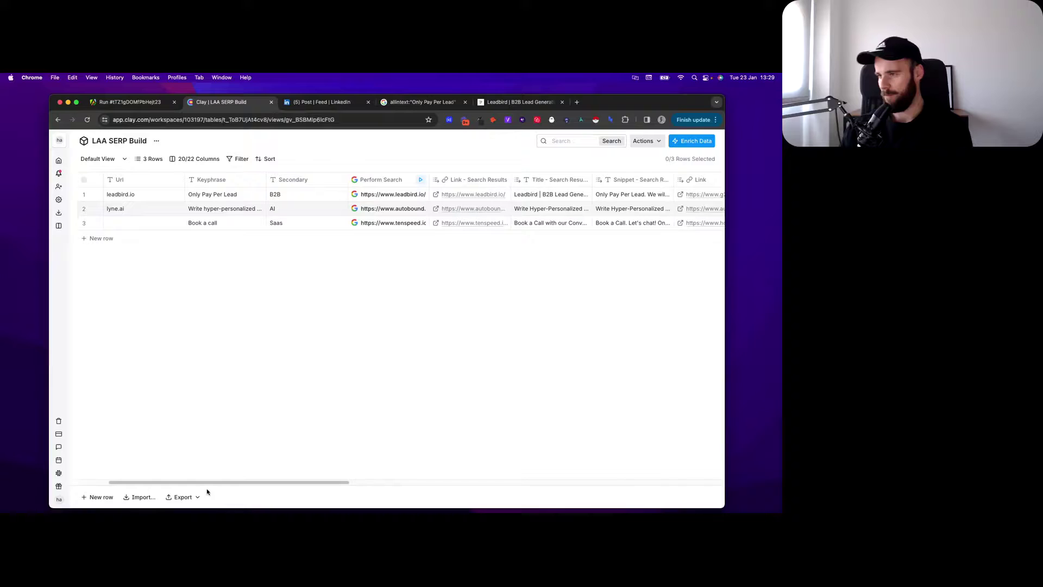
{"action": "left_click_drag", "start_coordinate": [209, 483], "coordinate": [231, 484]}
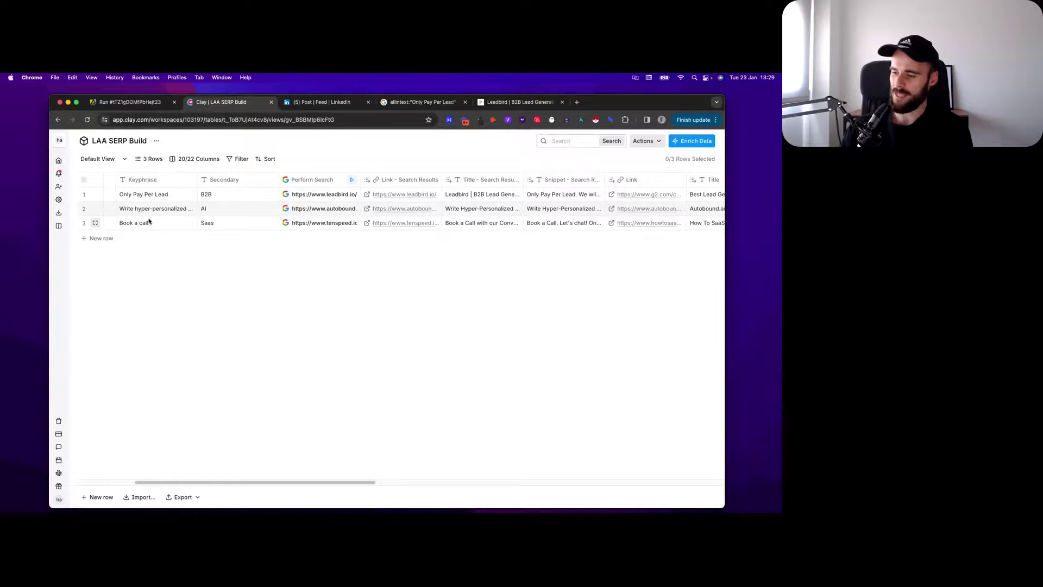
{"action": "double_click", "coordinate": [148, 223]}
{"action": "left_click", "coordinate": [136, 255]}
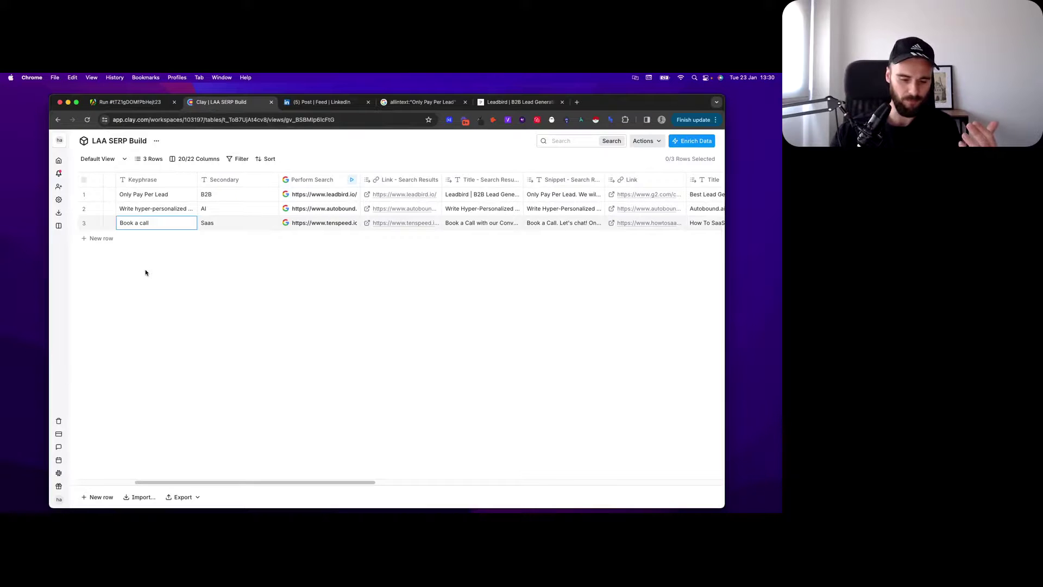
{"action": "left_click", "coordinate": [227, 223]}
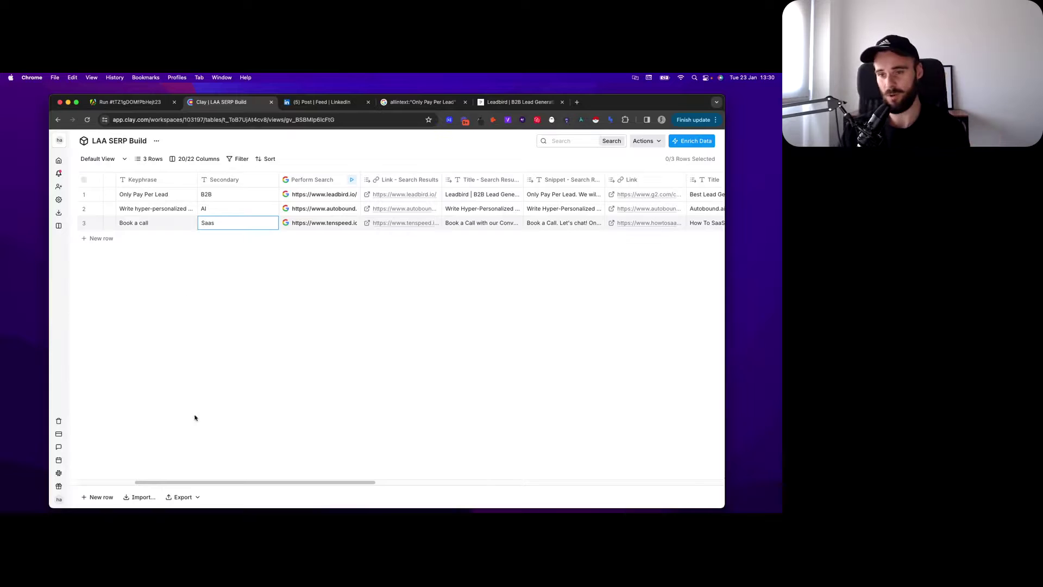
{"action": "left_click_drag", "start_coordinate": [216, 482], "coordinate": [220, 480]}
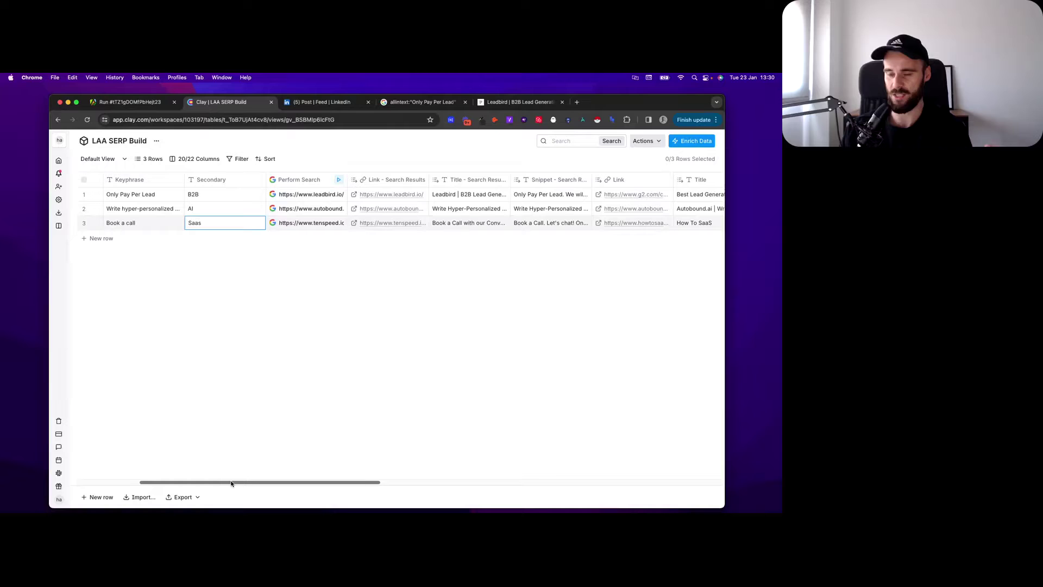
{"action": "left_click_drag", "start_coordinate": [231, 483], "coordinate": [233, 483]}
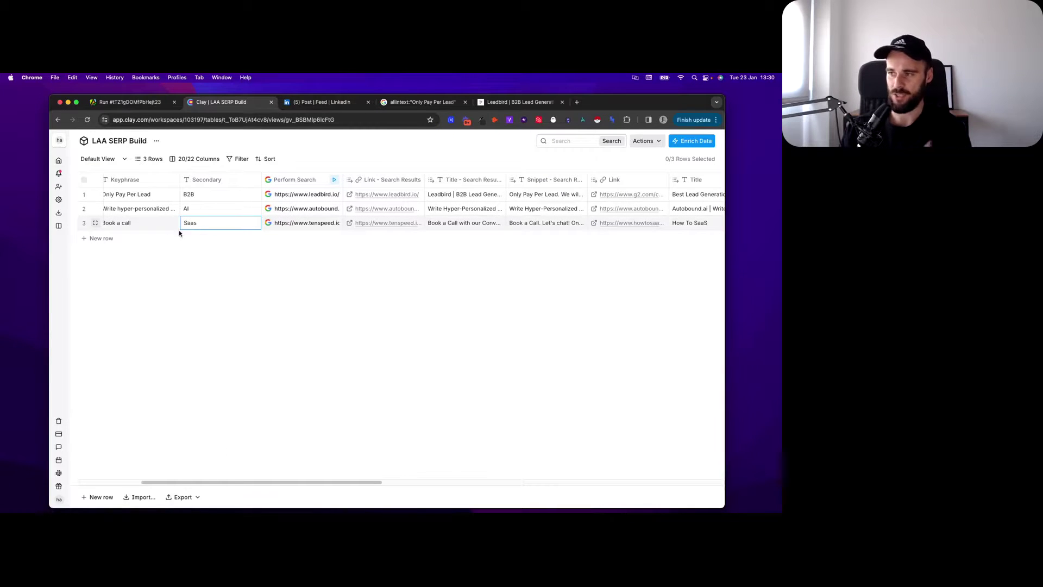
{"action": "left_click", "coordinate": [133, 223]}
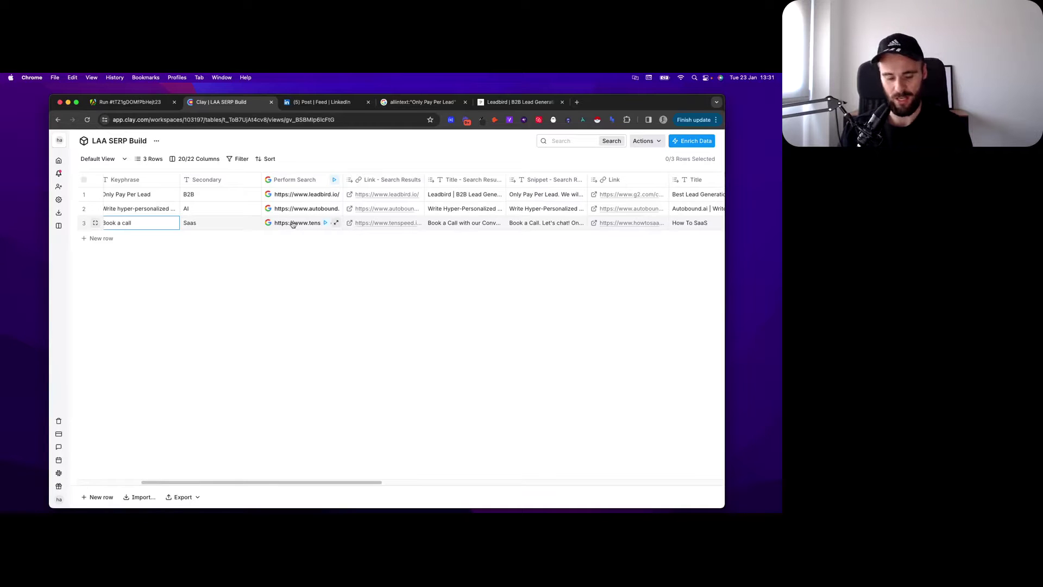
{"action": "scroll", "coordinate": [256, 482], "scroll_direction": "left", "scroll_amount": 2}
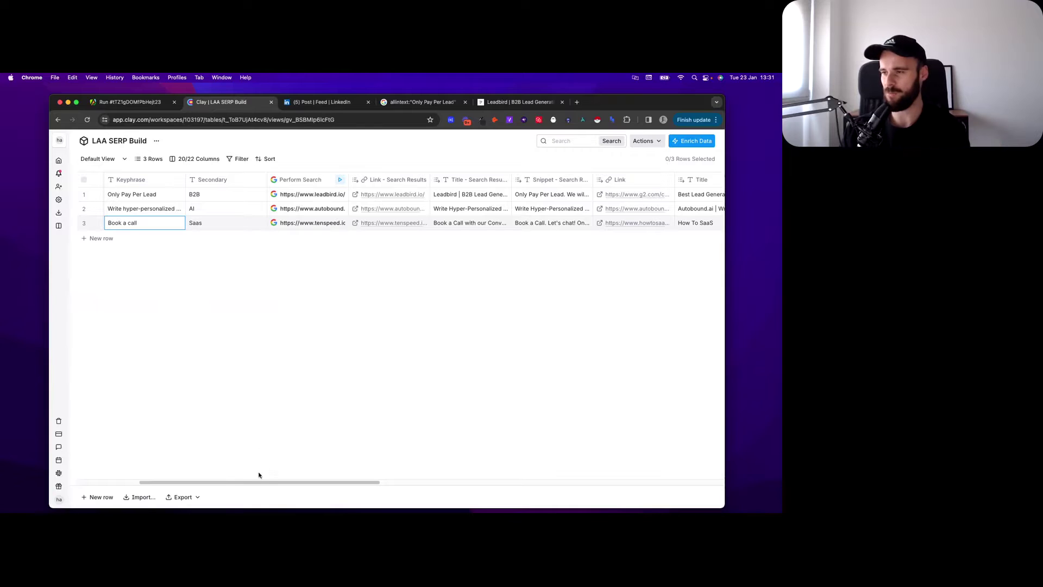
{"action": "left_click_drag", "start_coordinate": [250, 483], "coordinate": [249, 483]}
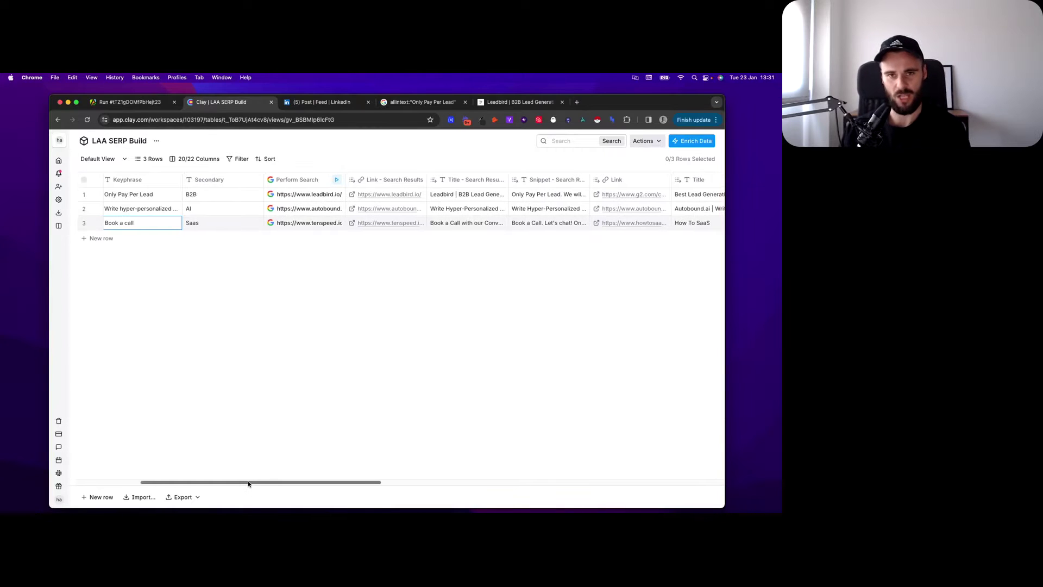
{"action": "left_click_drag", "start_coordinate": [248, 483], "coordinate": [279, 487]}
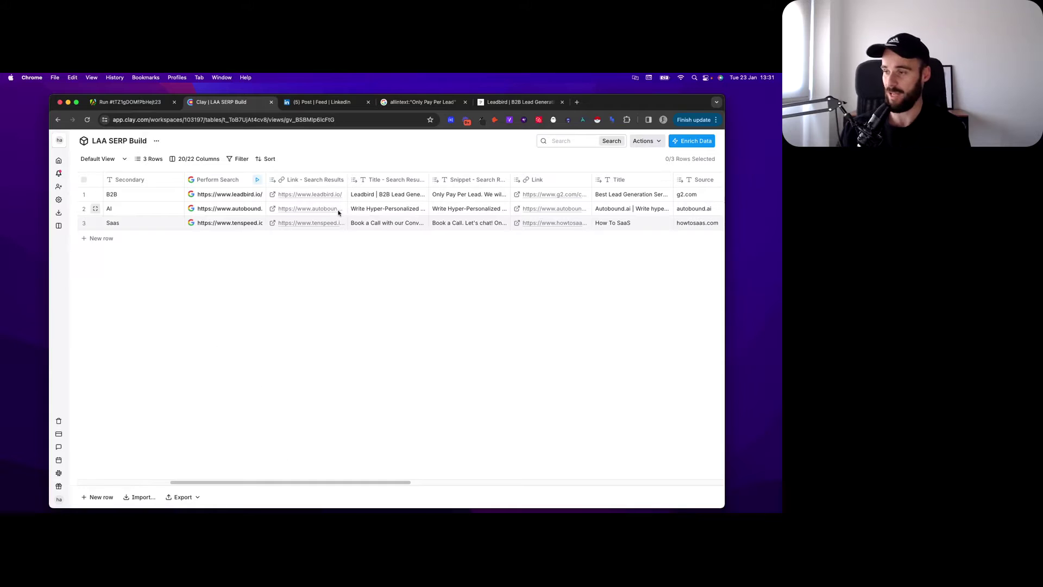
{"action": "left_click", "coordinate": [366, 225]}
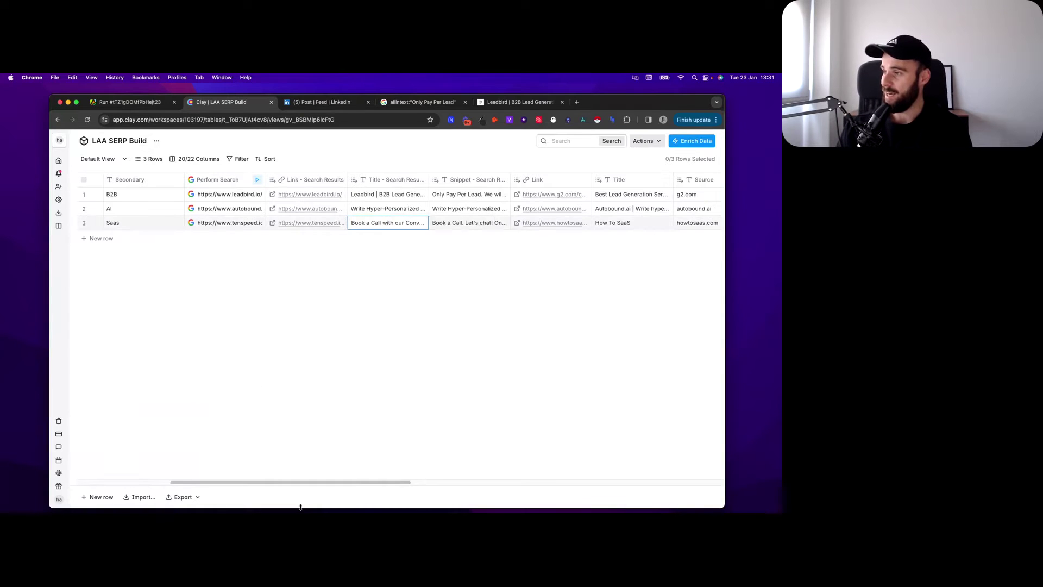
{"action": "left_click_drag", "start_coordinate": [284, 483], "coordinate": [382, 485]}
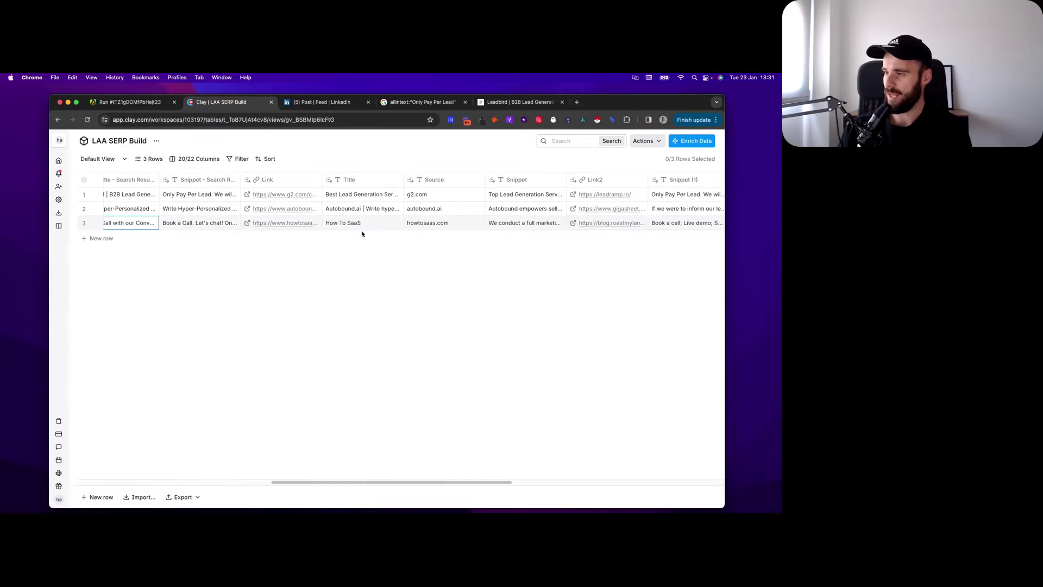
{"action": "left_click_drag", "start_coordinate": [362, 482], "coordinate": [153, 460]}
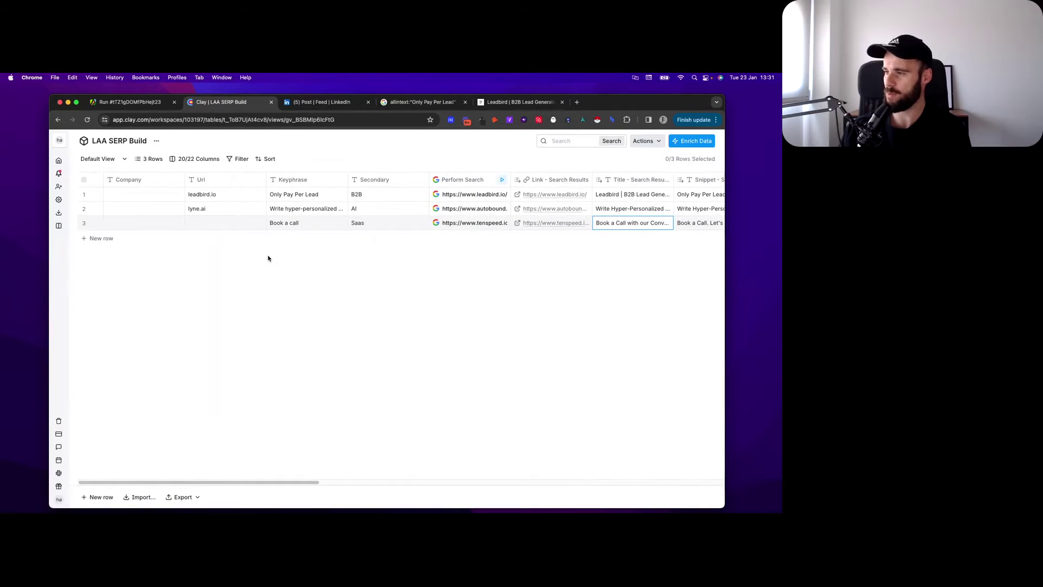